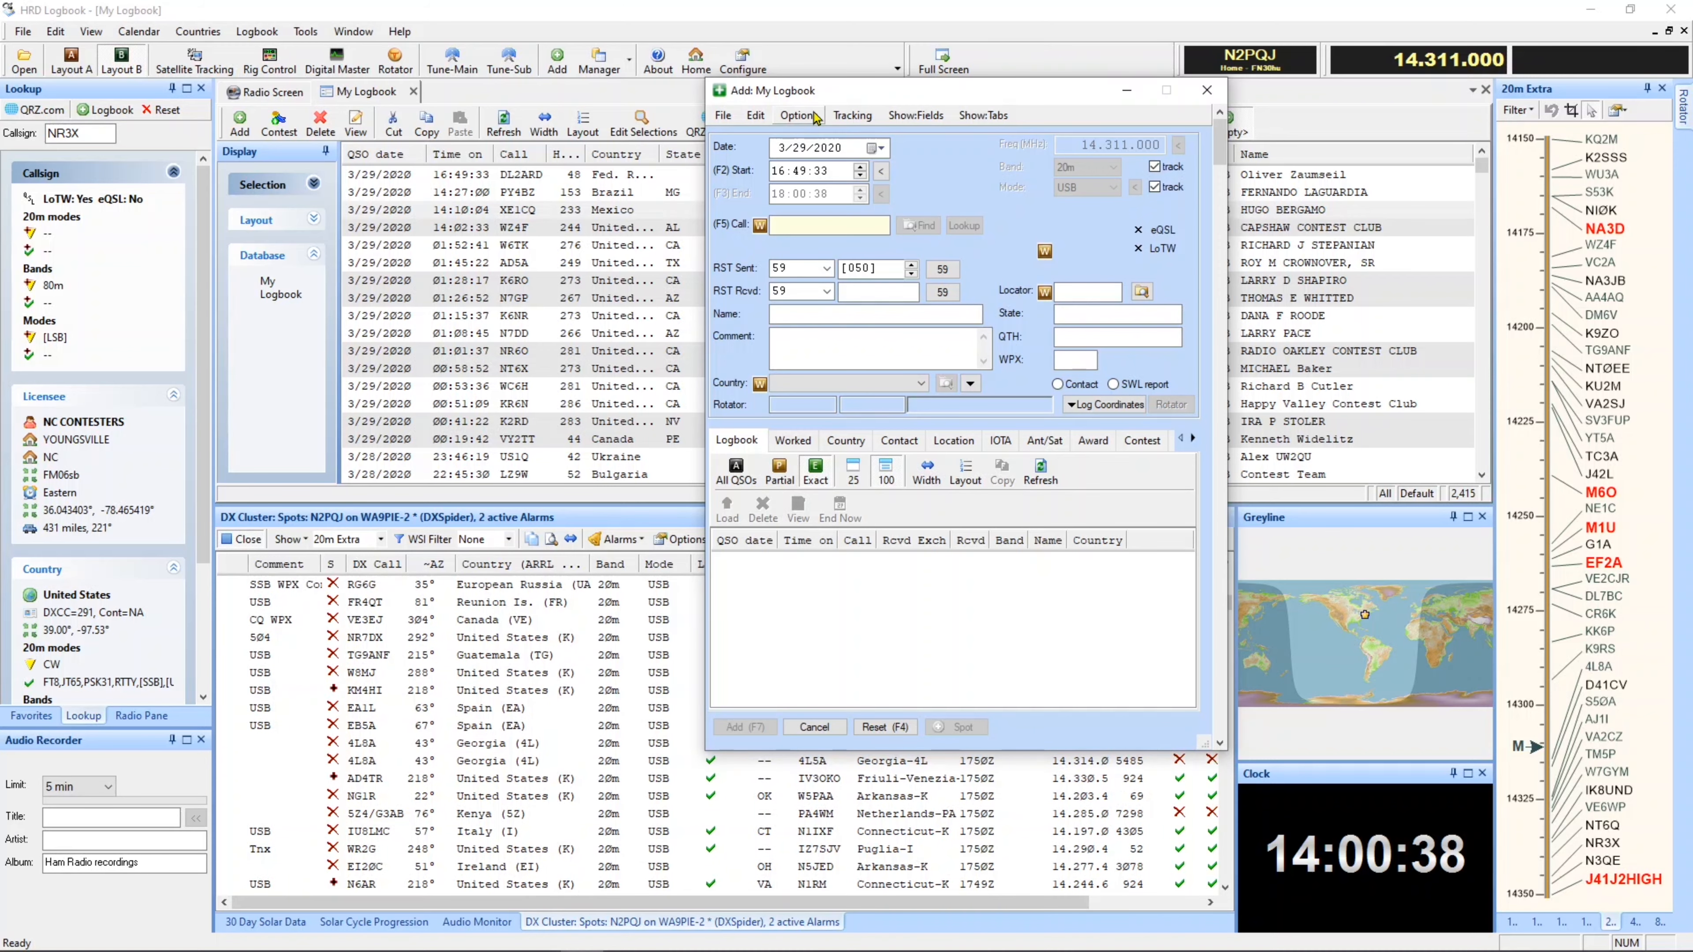
# Step: Move the Add My Logbook window aside and view the band maps from 10m through 80m, finishing on the 20m map
pyautogui.moveTo(965, 97); pyautogui.dragTo(209, 18)
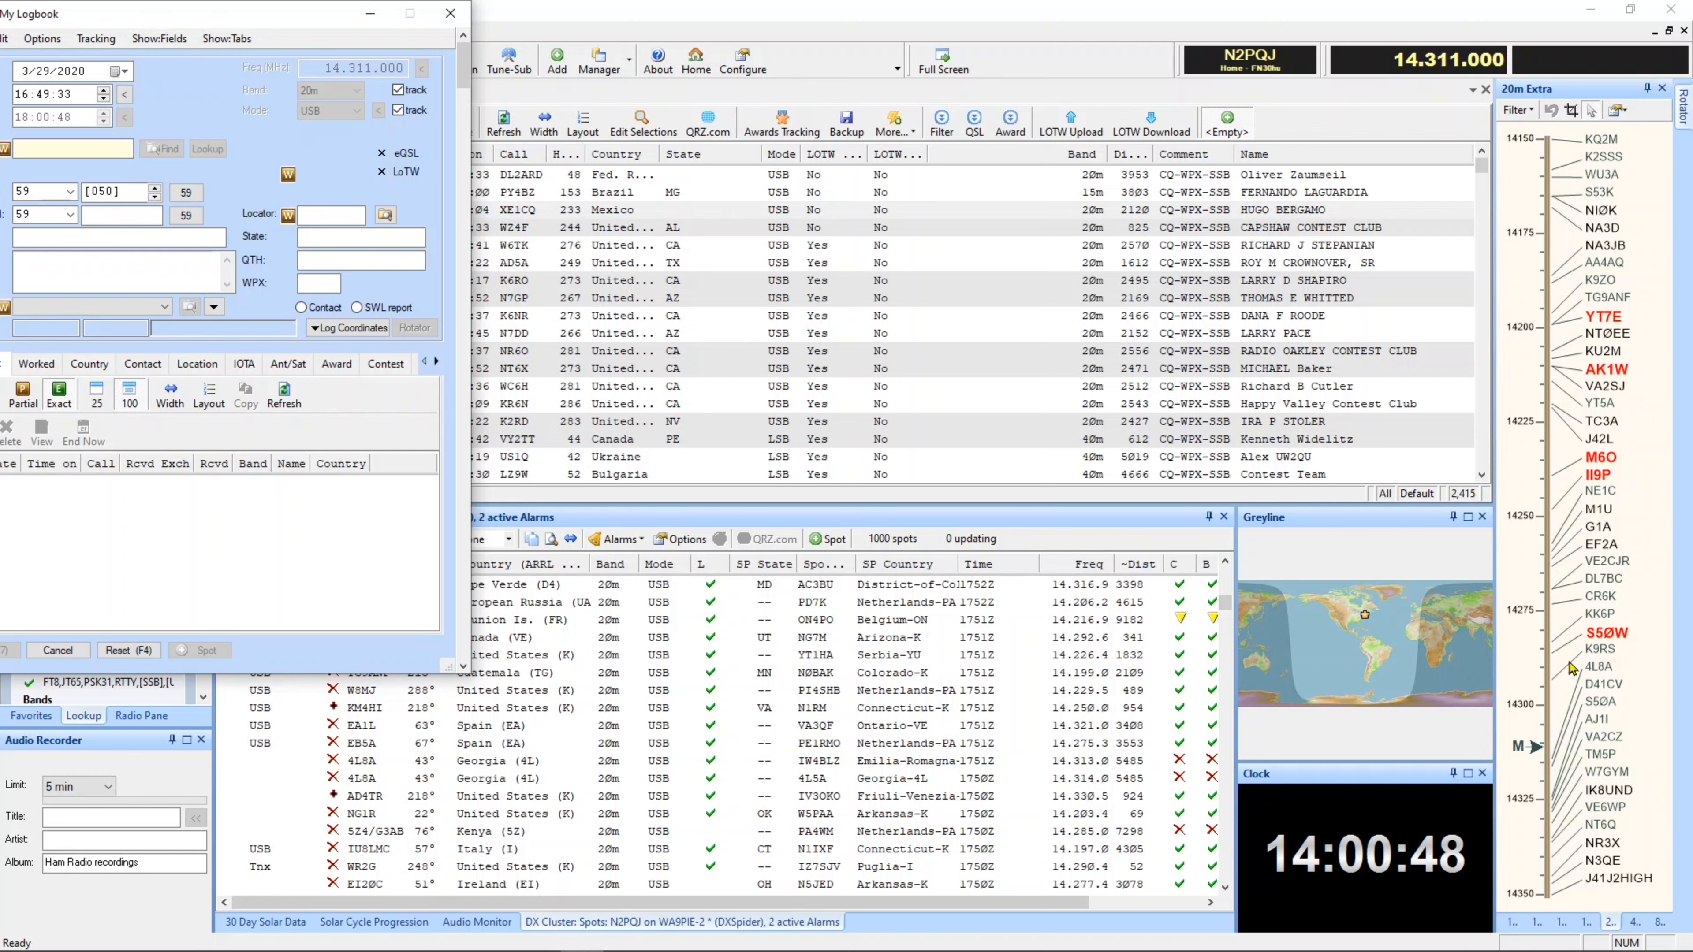
pyautogui.click(1511, 923)
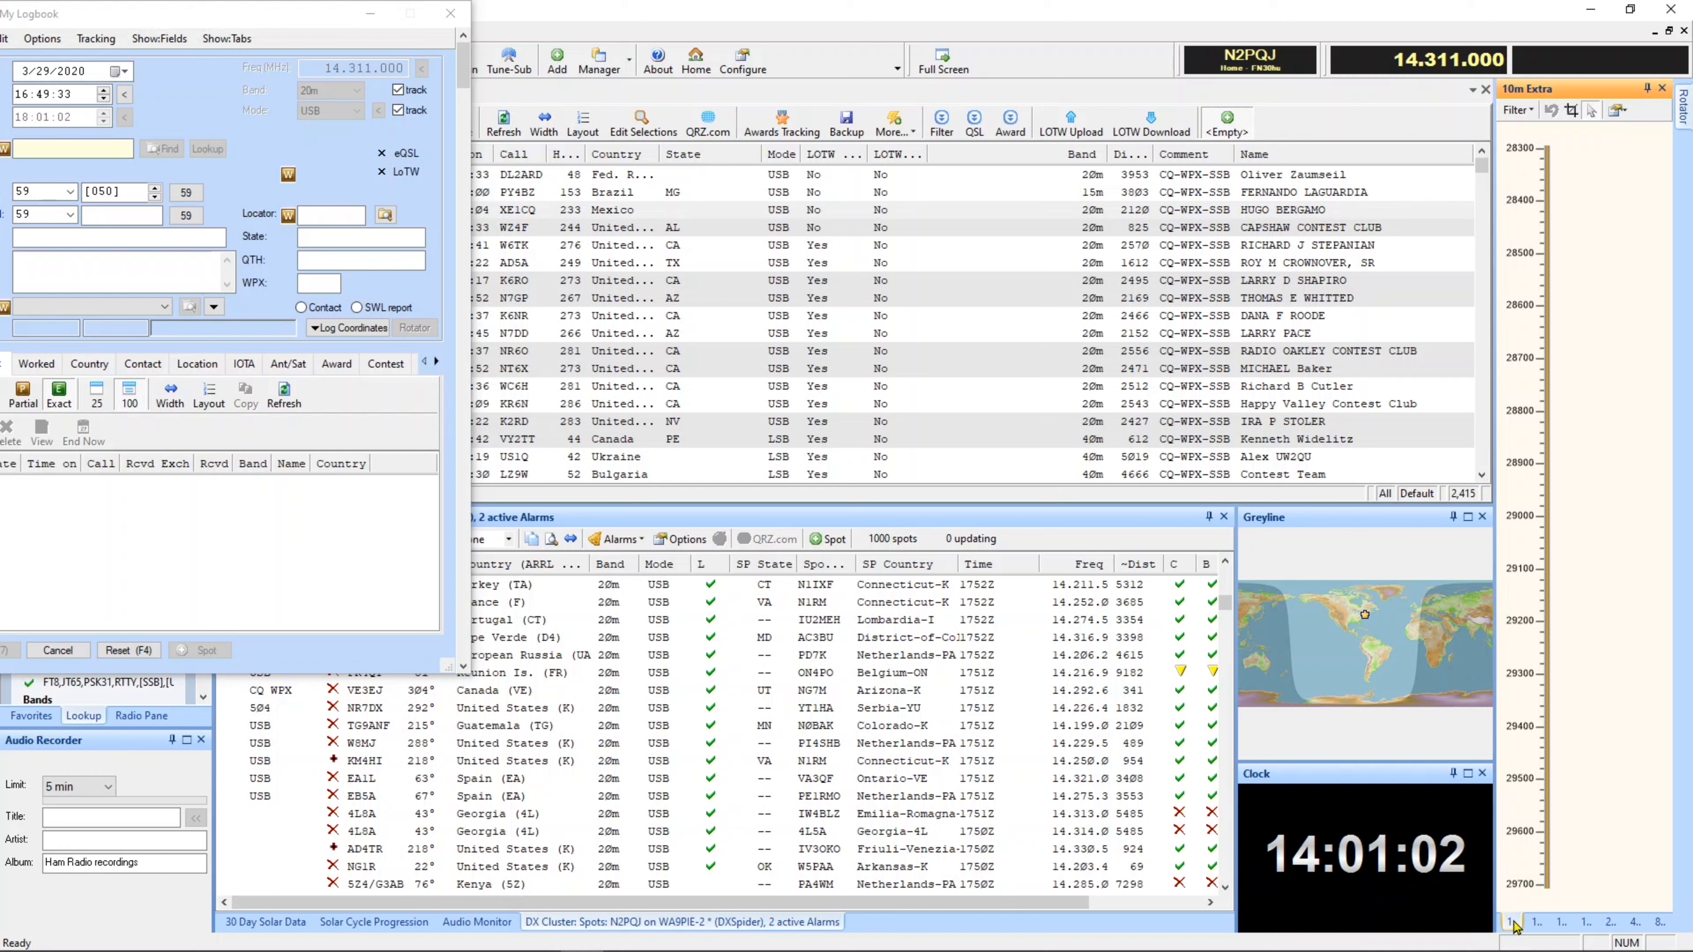
pyautogui.click(1531, 923)
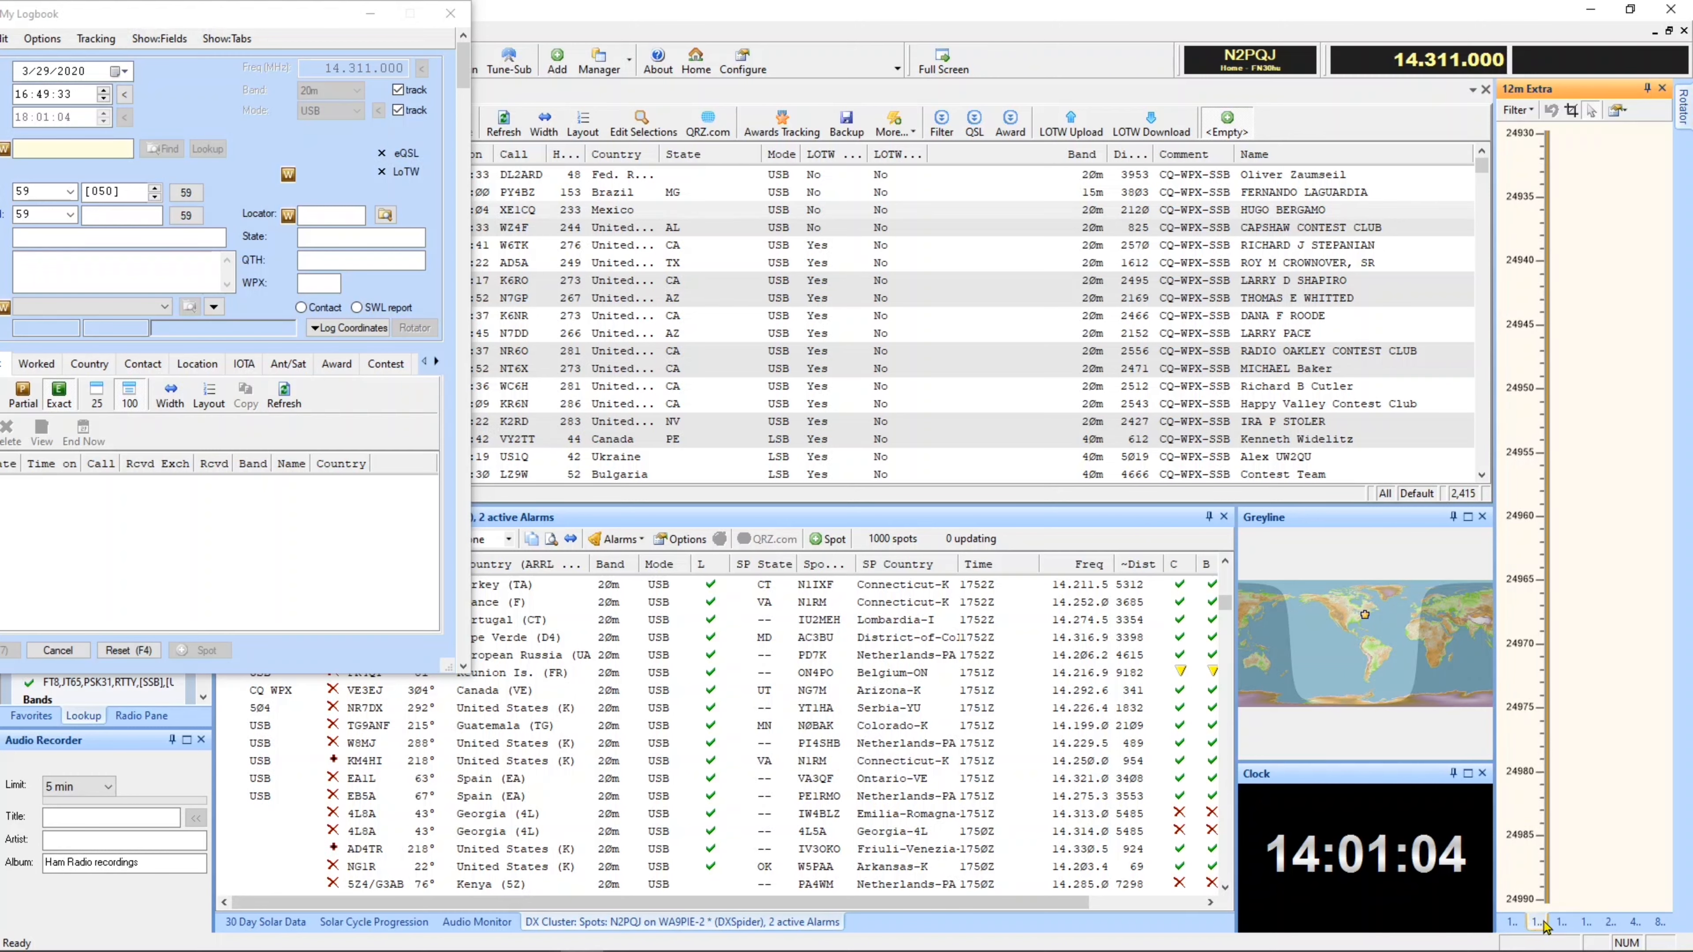
pyautogui.click(1557, 923)
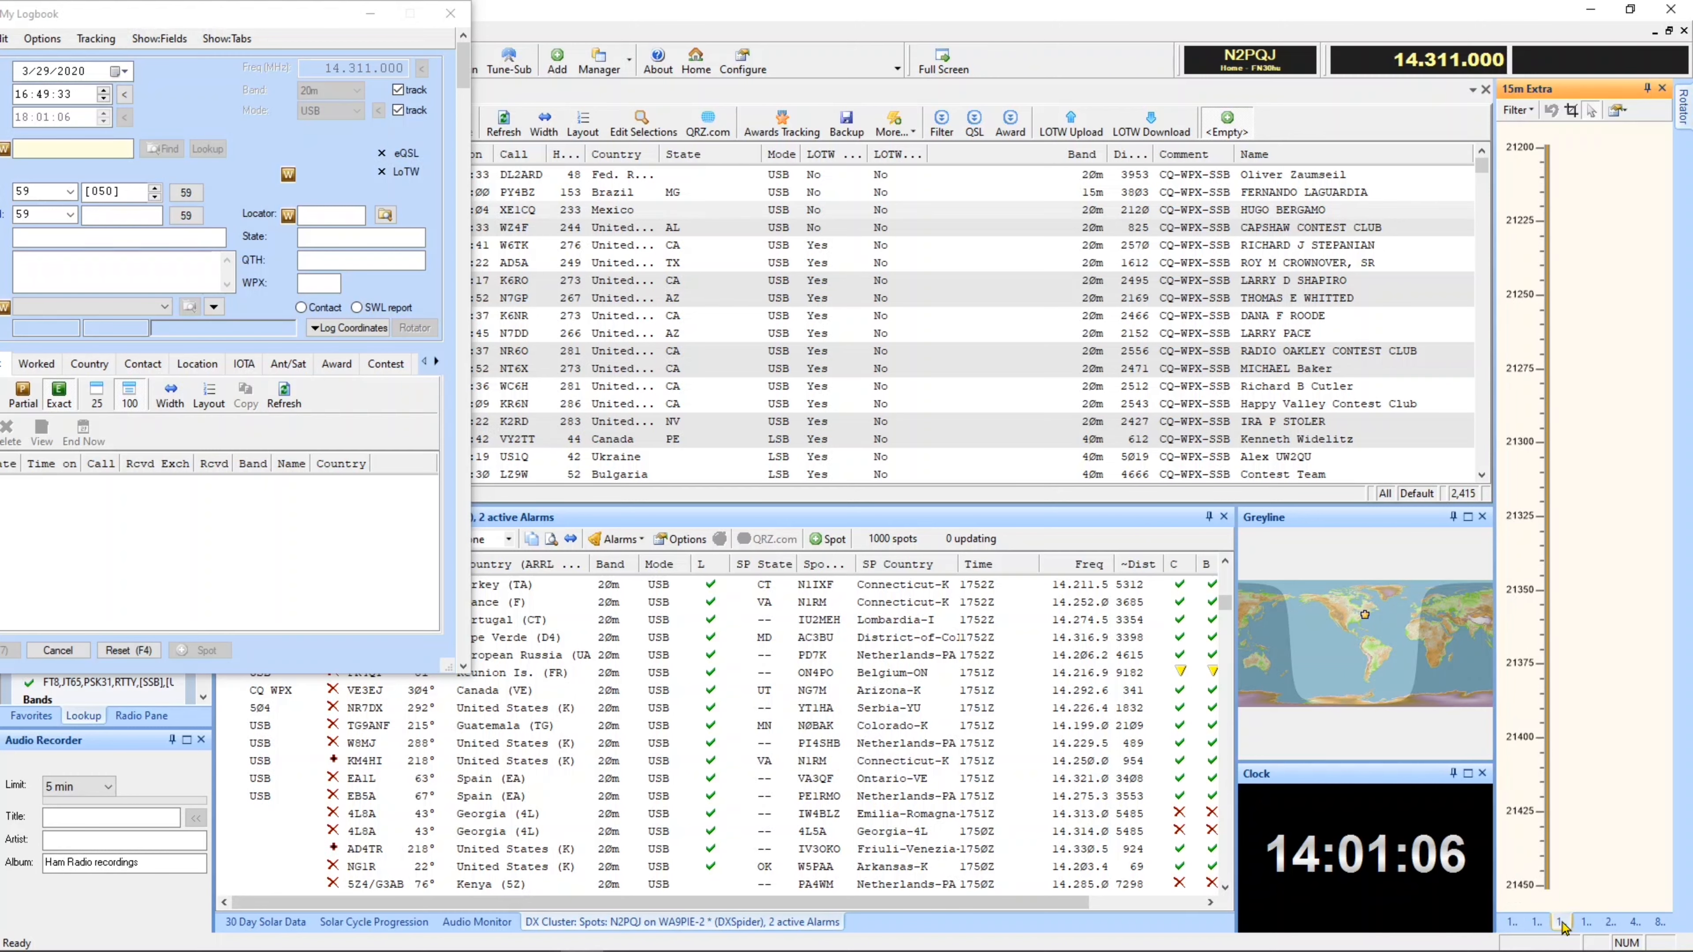
pyautogui.click(1586, 923)
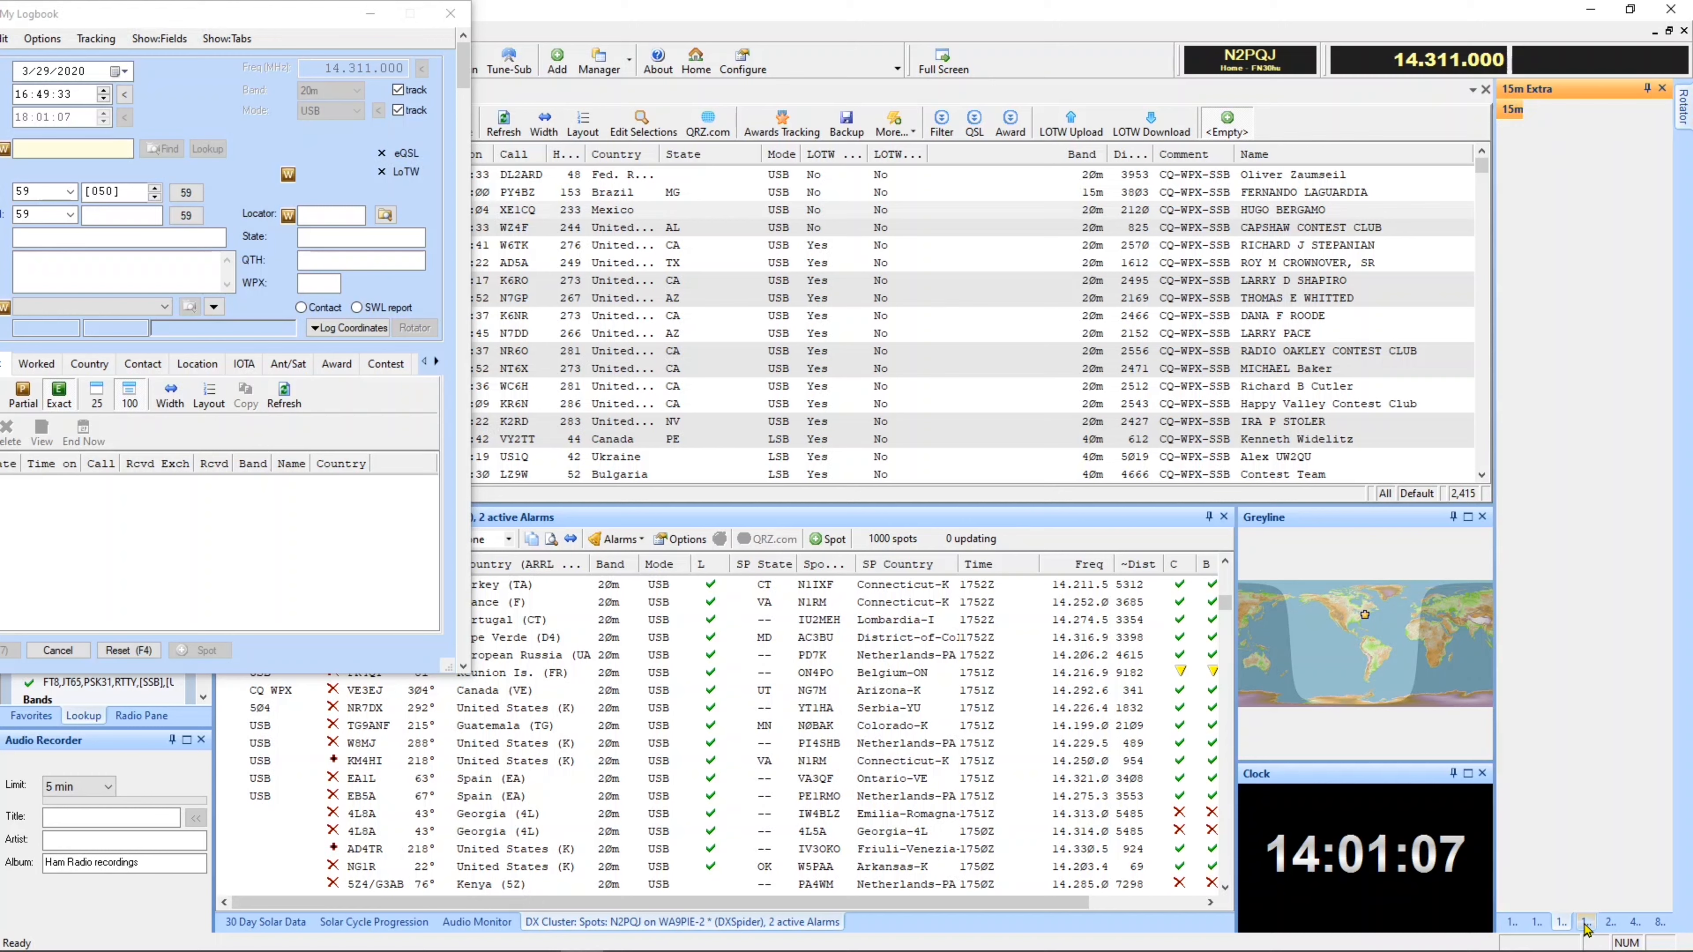
pyautogui.click(1609, 930)
pyautogui.click(1635, 924)
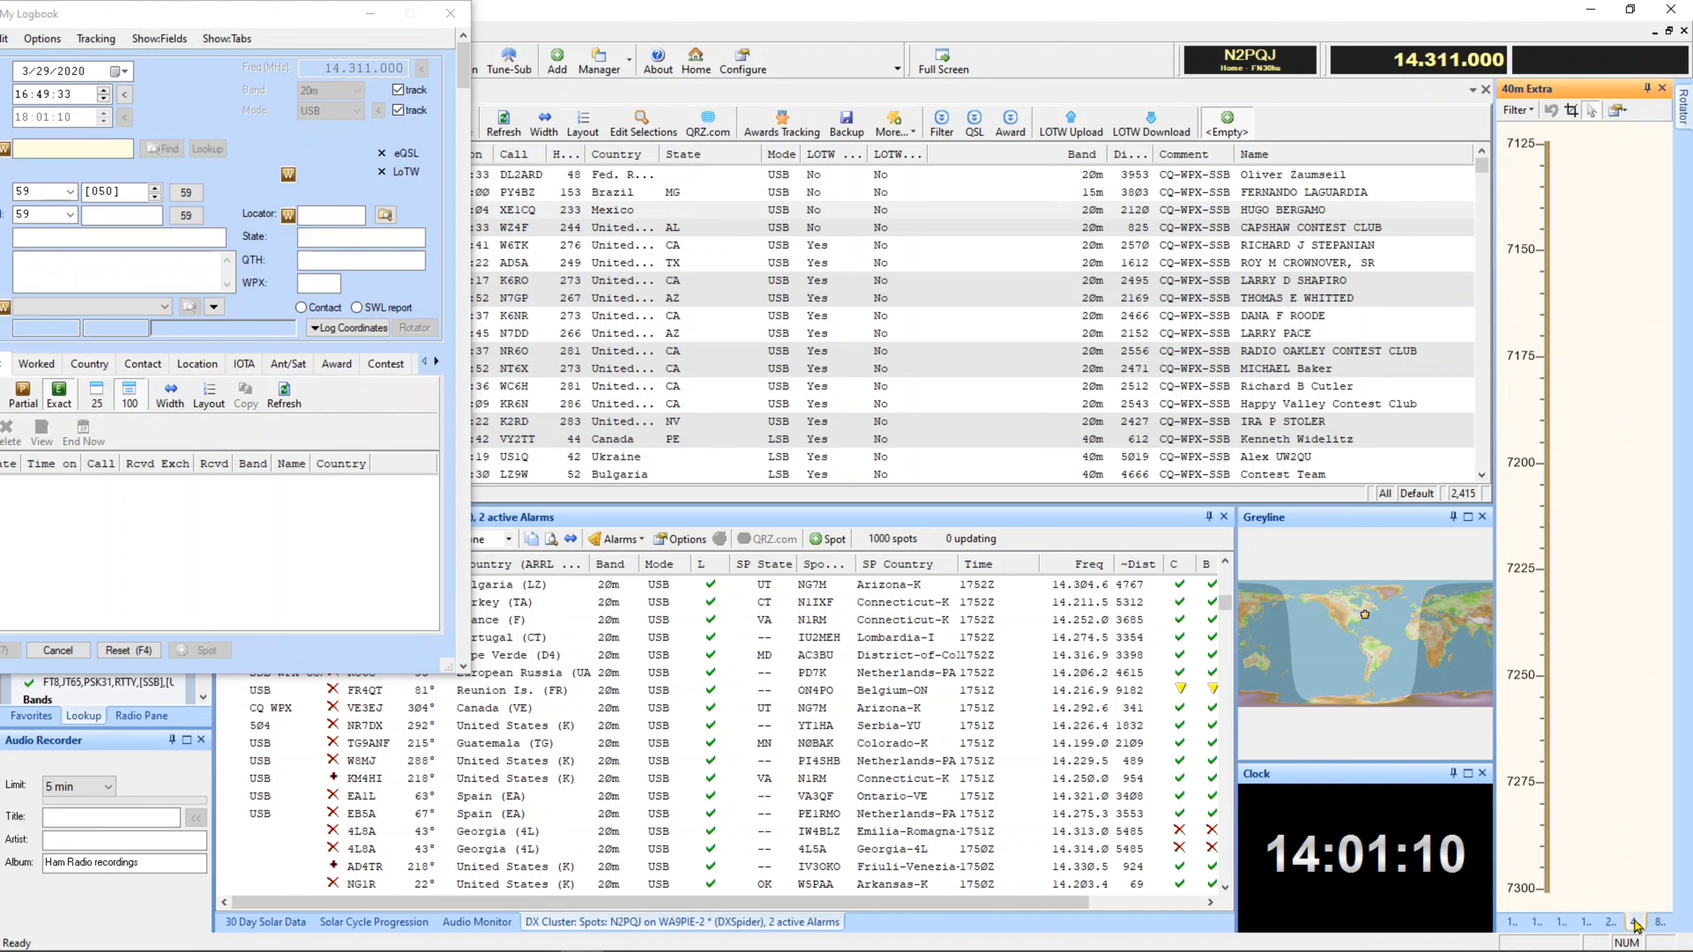
pyautogui.click(1659, 924)
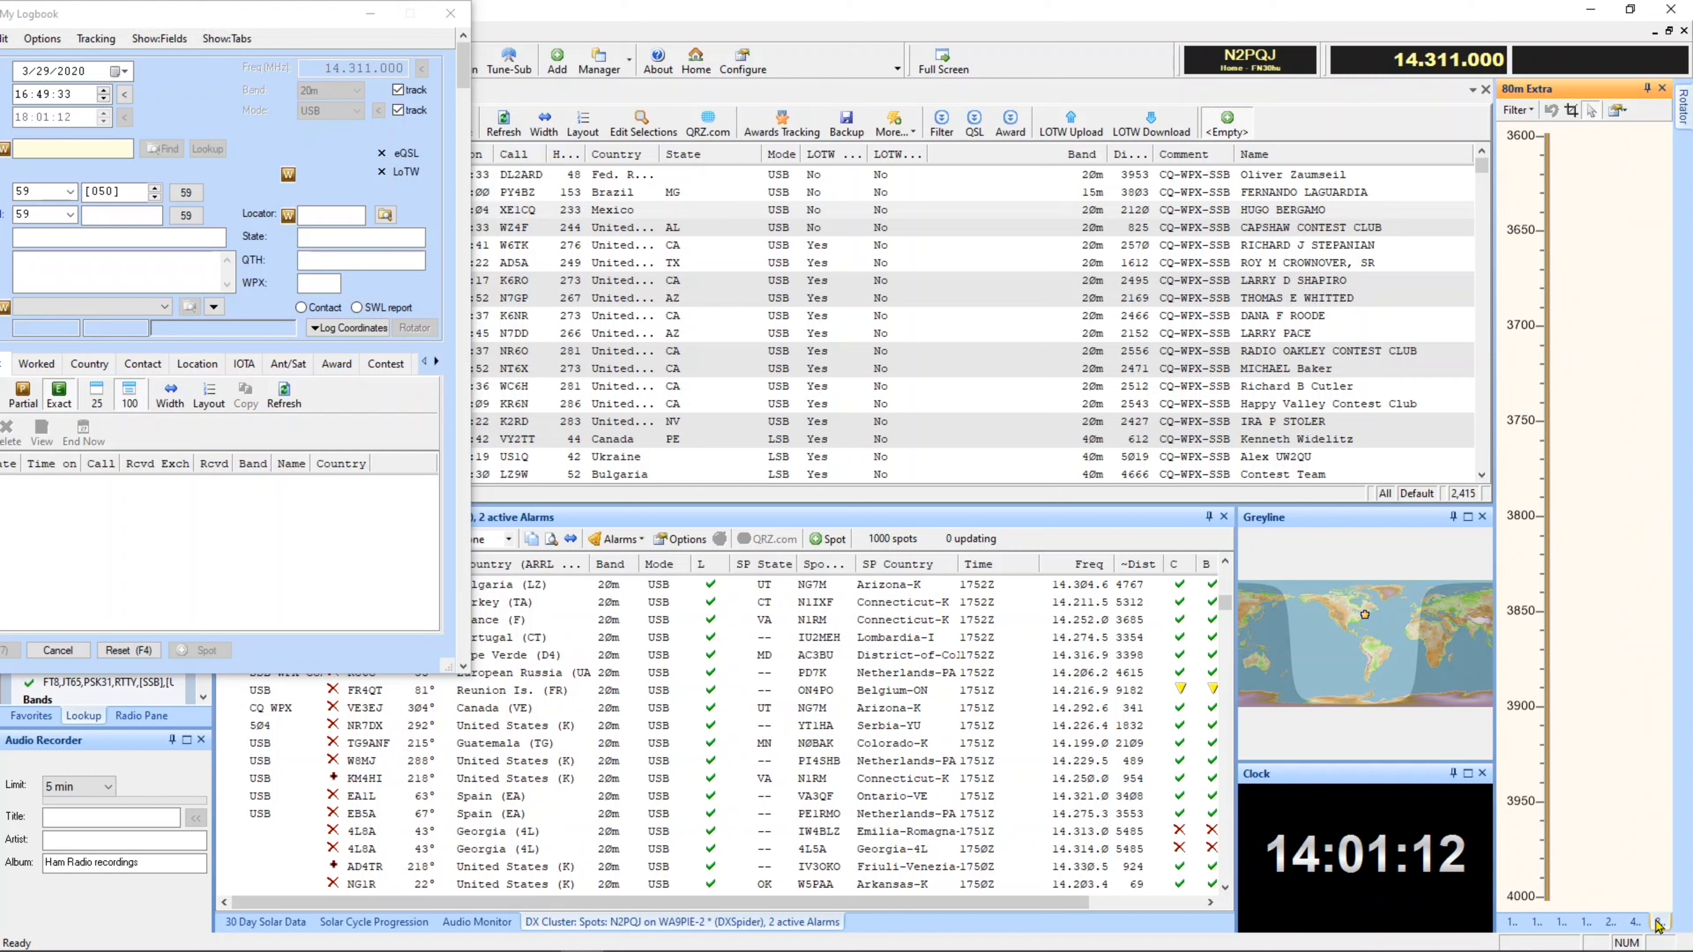
pyautogui.click(1607, 924)
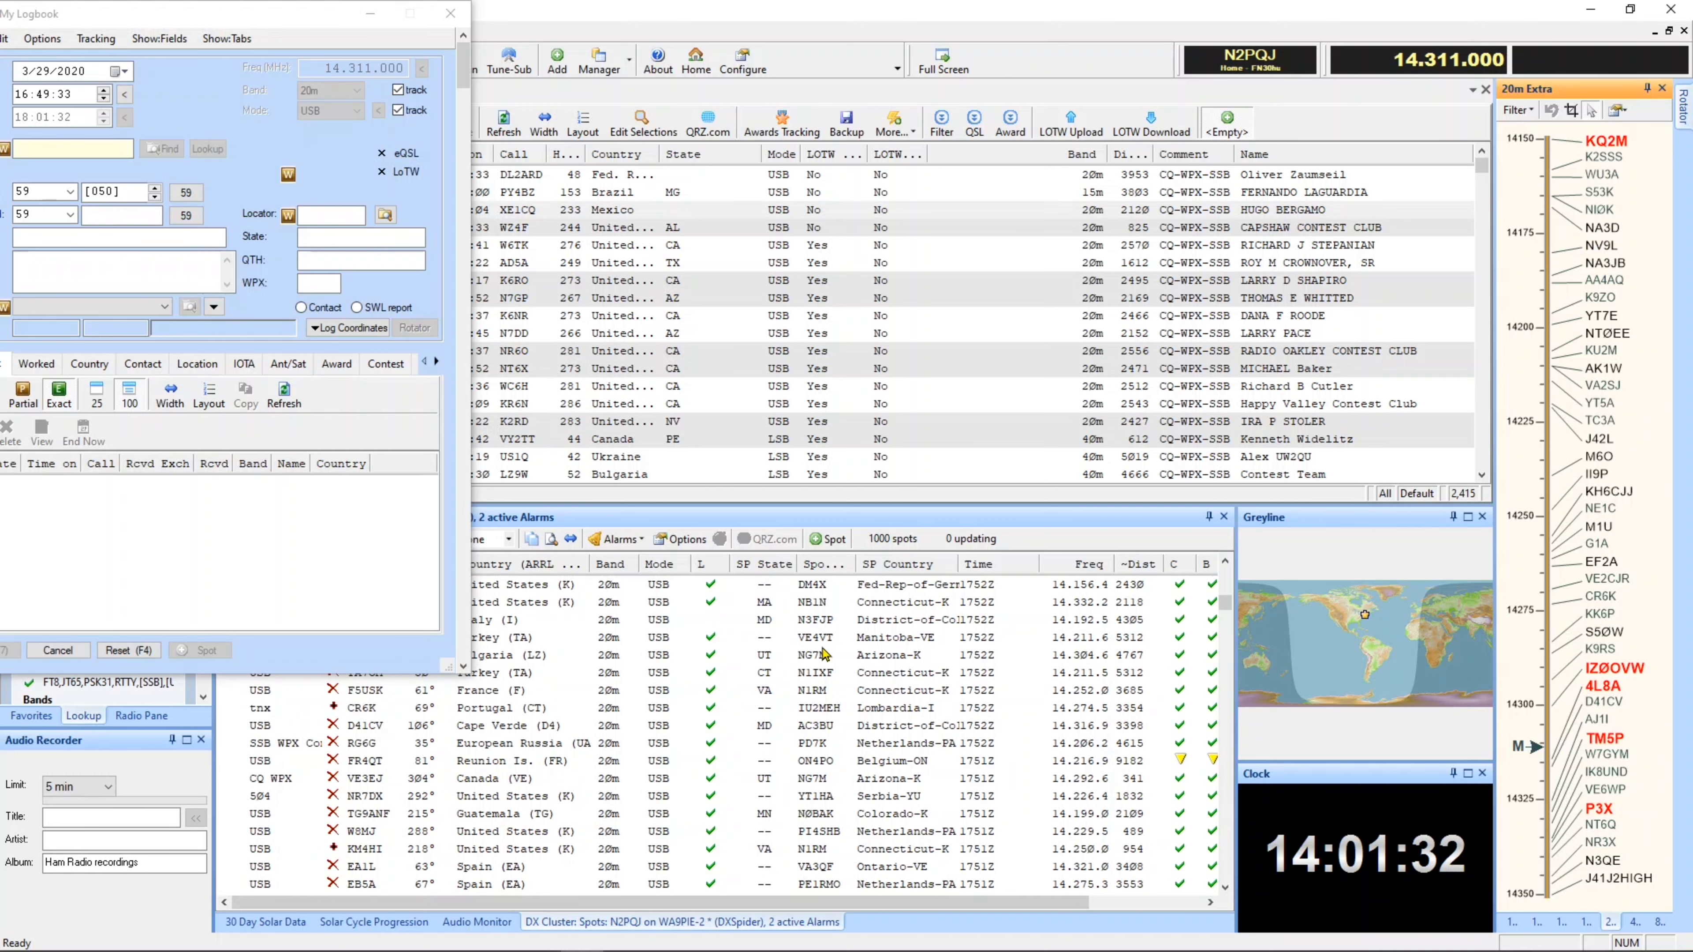
# Step: Move the Add window clear of the DX cluster list and tune the radio to the VC2A spot on the 20m band map
pyautogui.moveTo(274, 18); pyautogui.dragTo(28, 31)
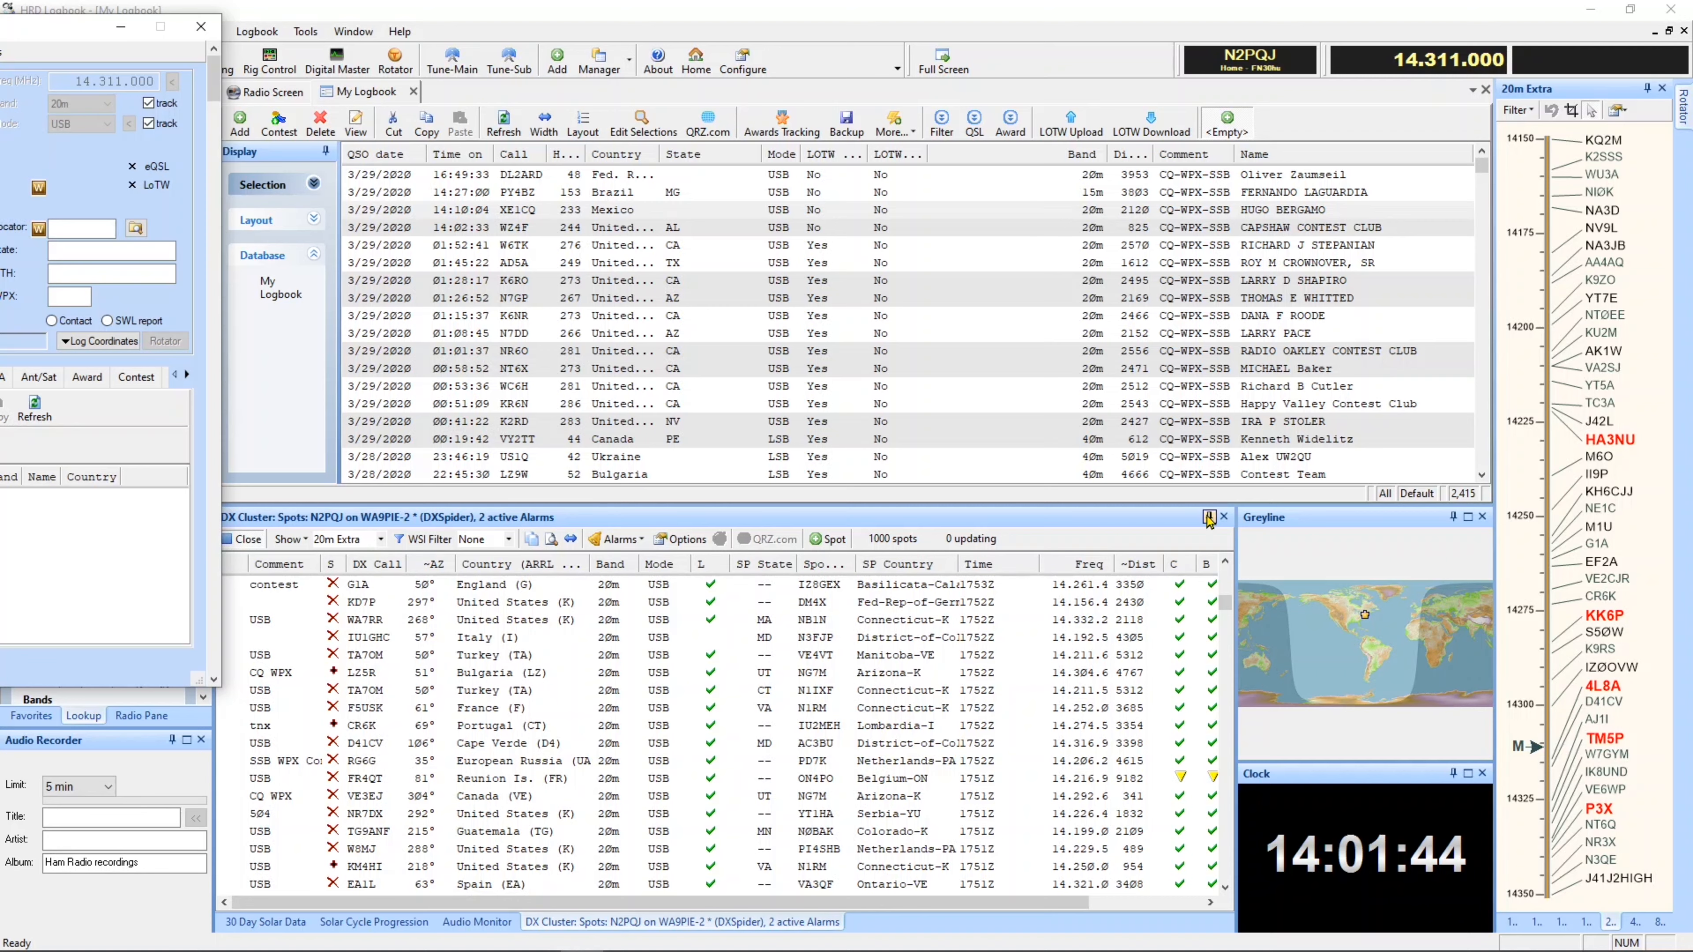
pyautogui.click(1225, 562)
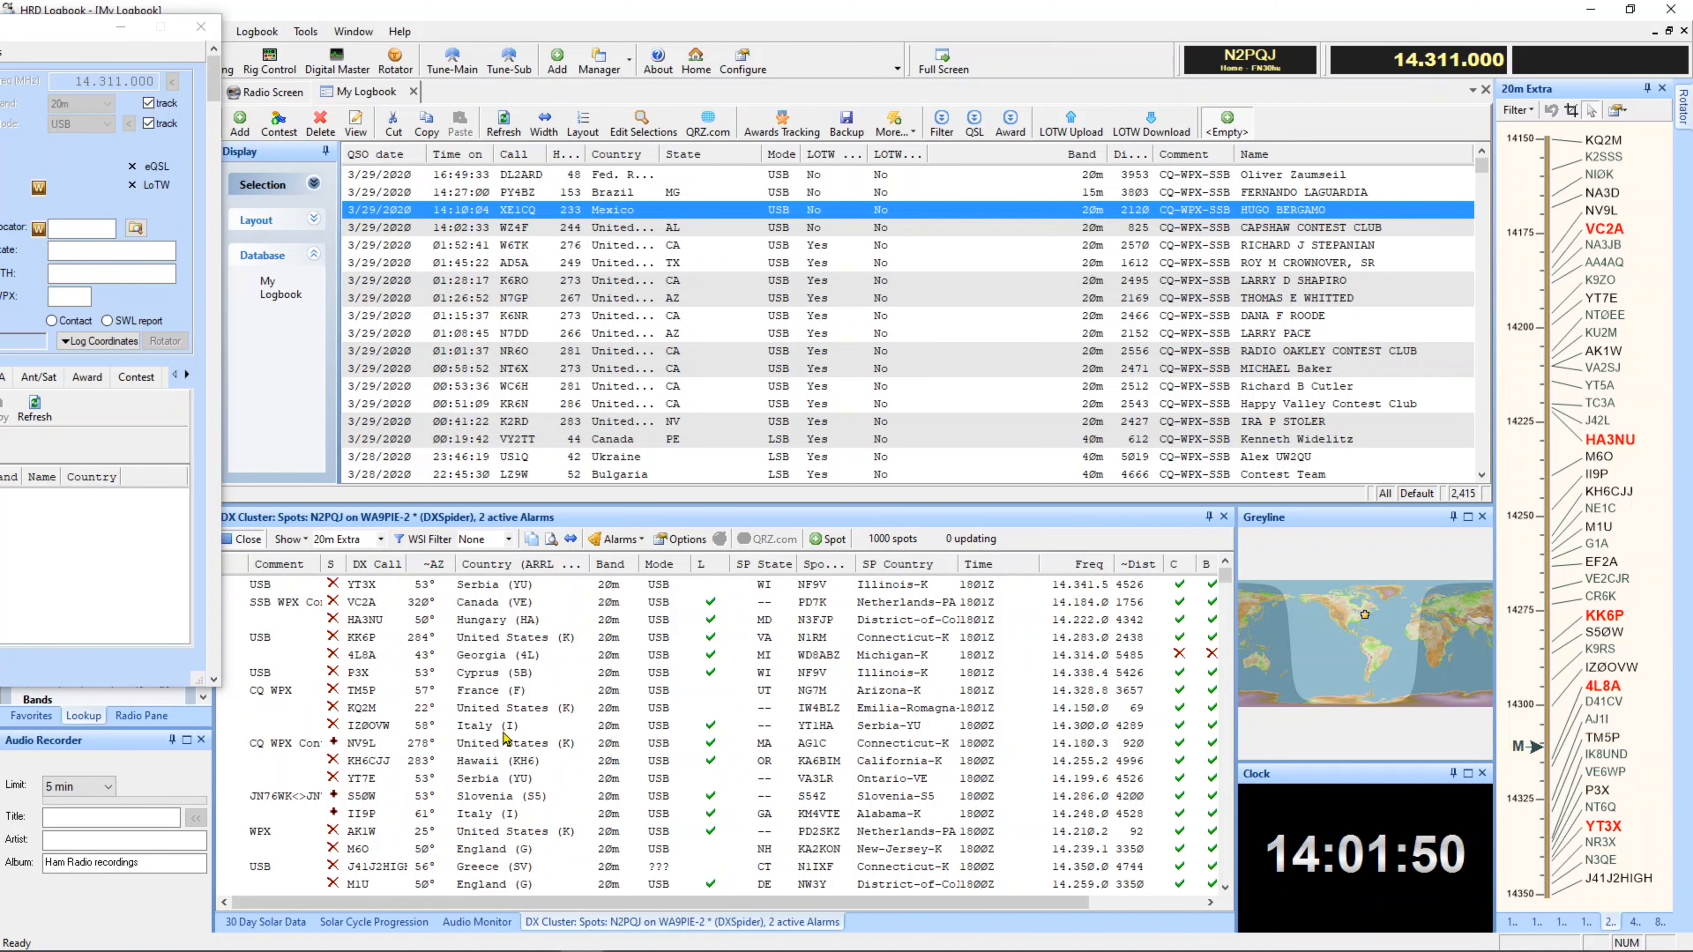
pyautogui.click(373, 709)
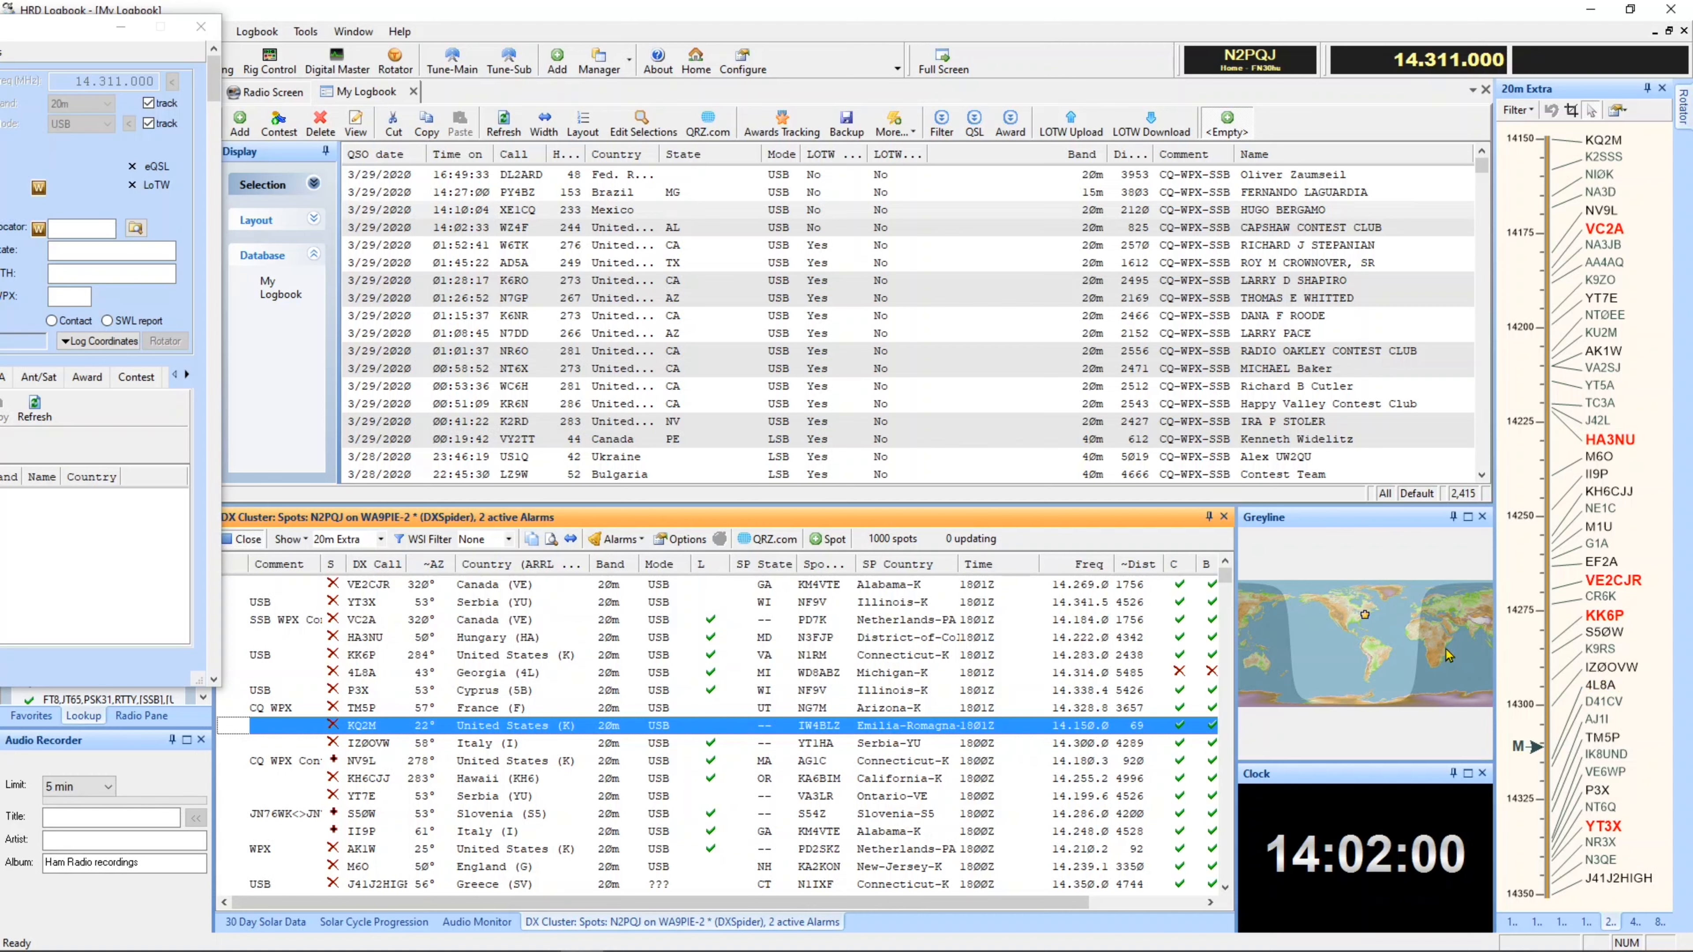
pyautogui.click(1603, 230)
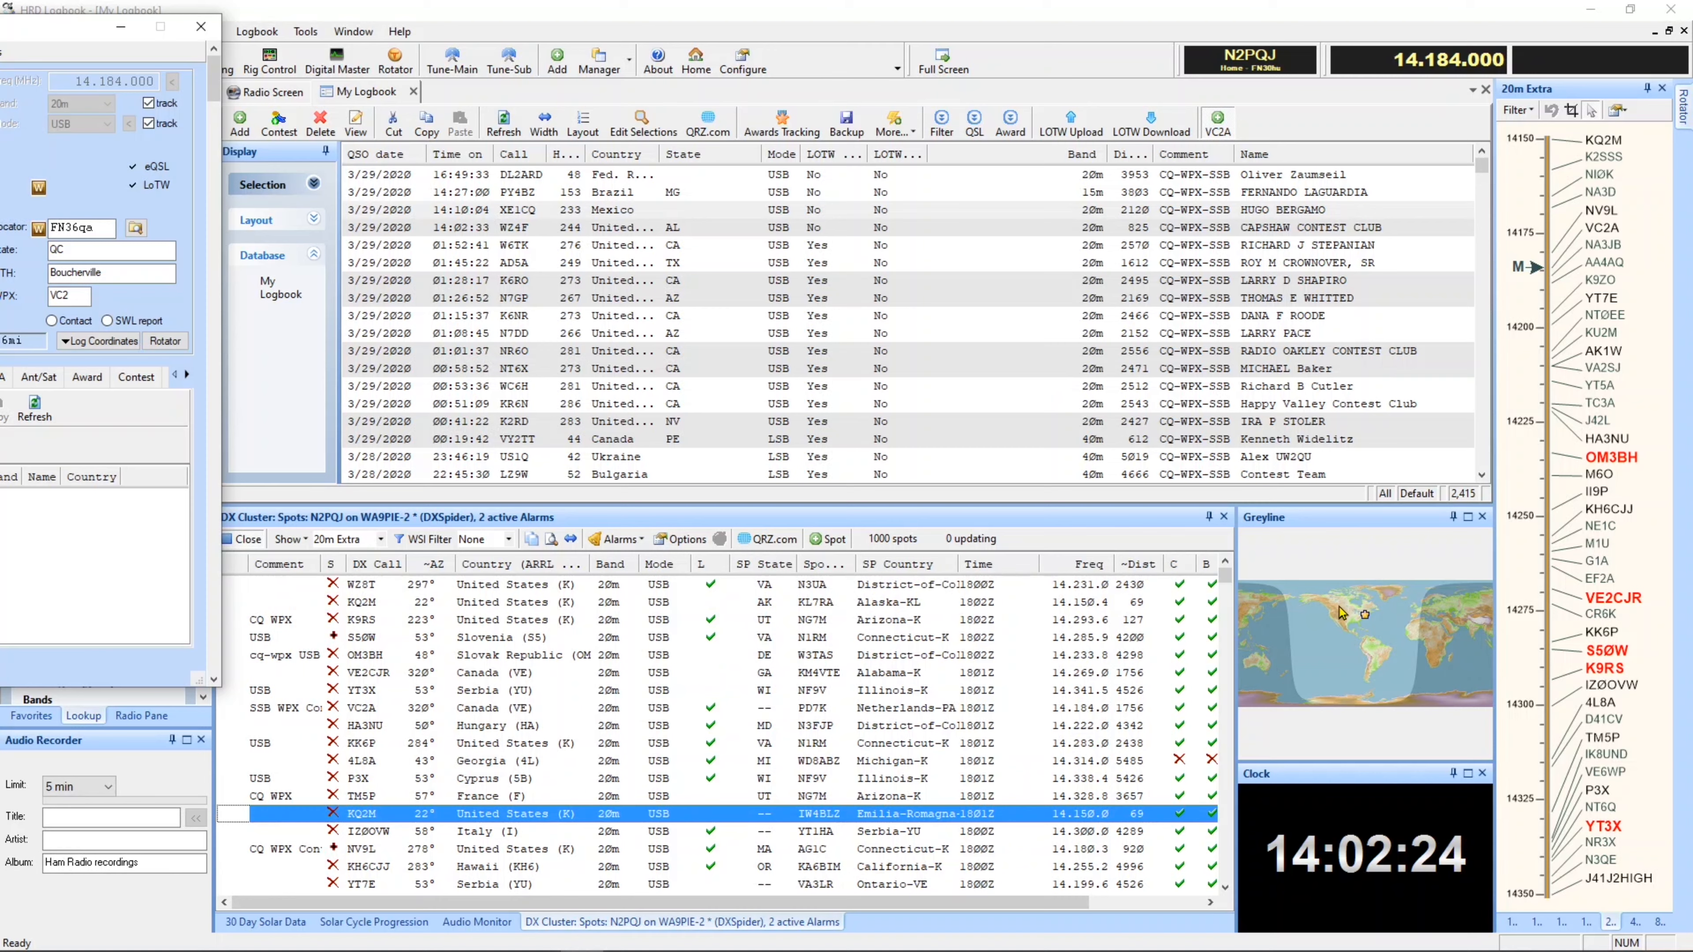
# Step: Tune the radio to about 28.341 MHz on the 10m band map and about 21.209 MHz on the 15m map, finishing on the 20m map
pyautogui.click(1514, 922)
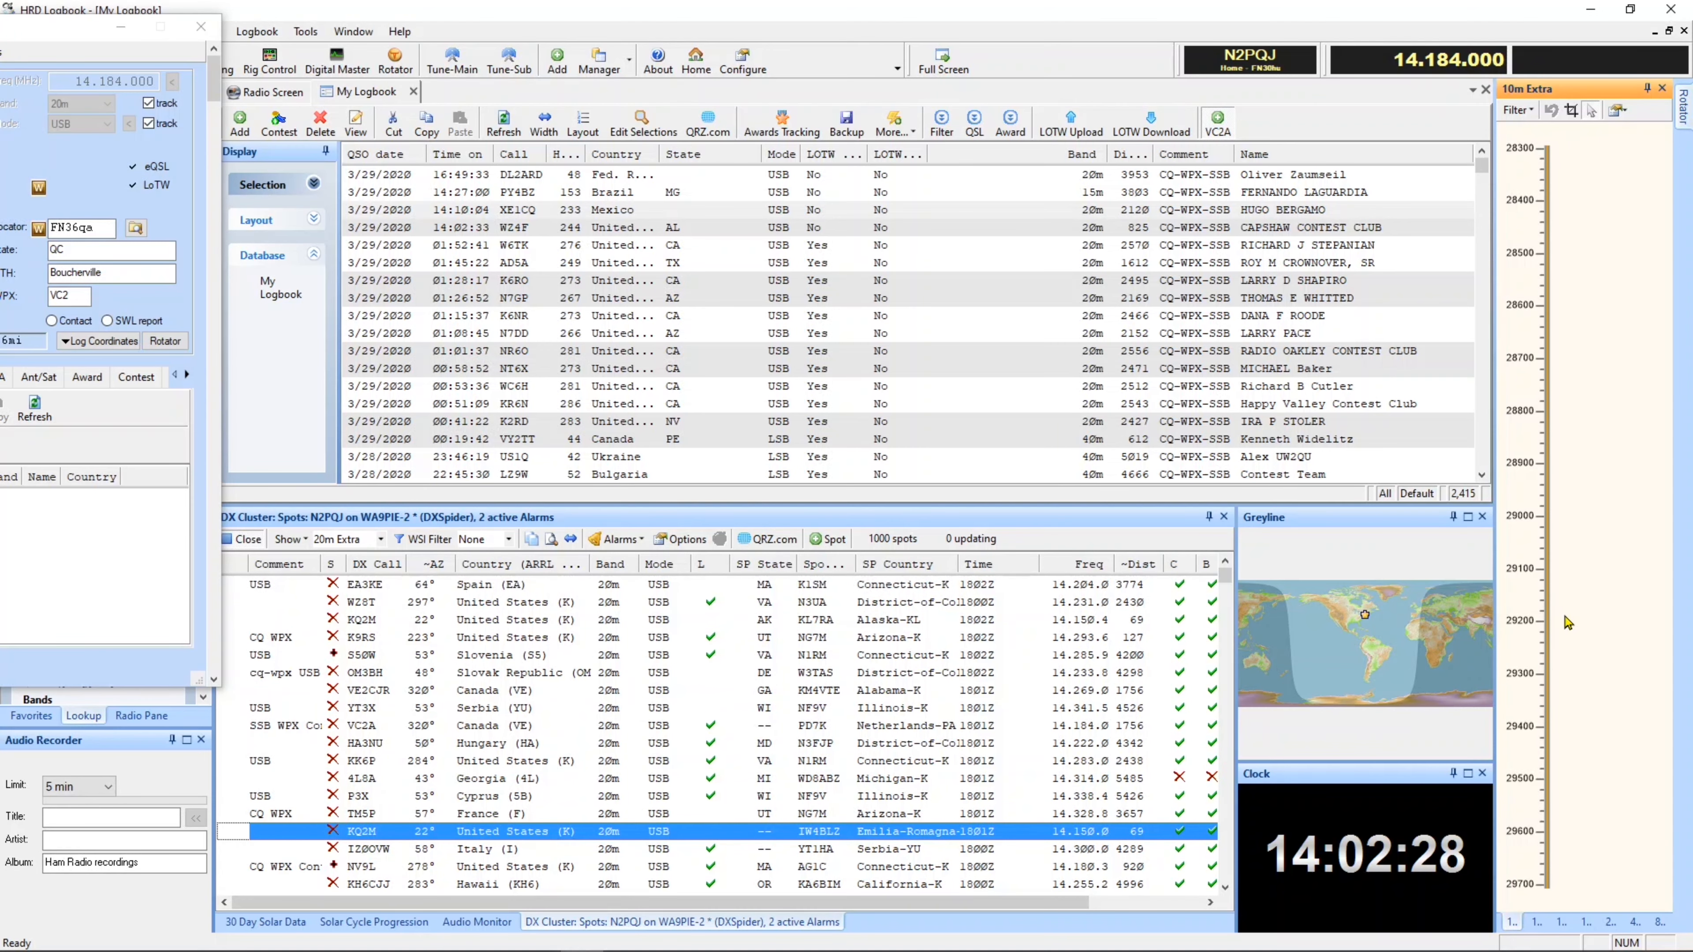
pyautogui.click(1547, 153)
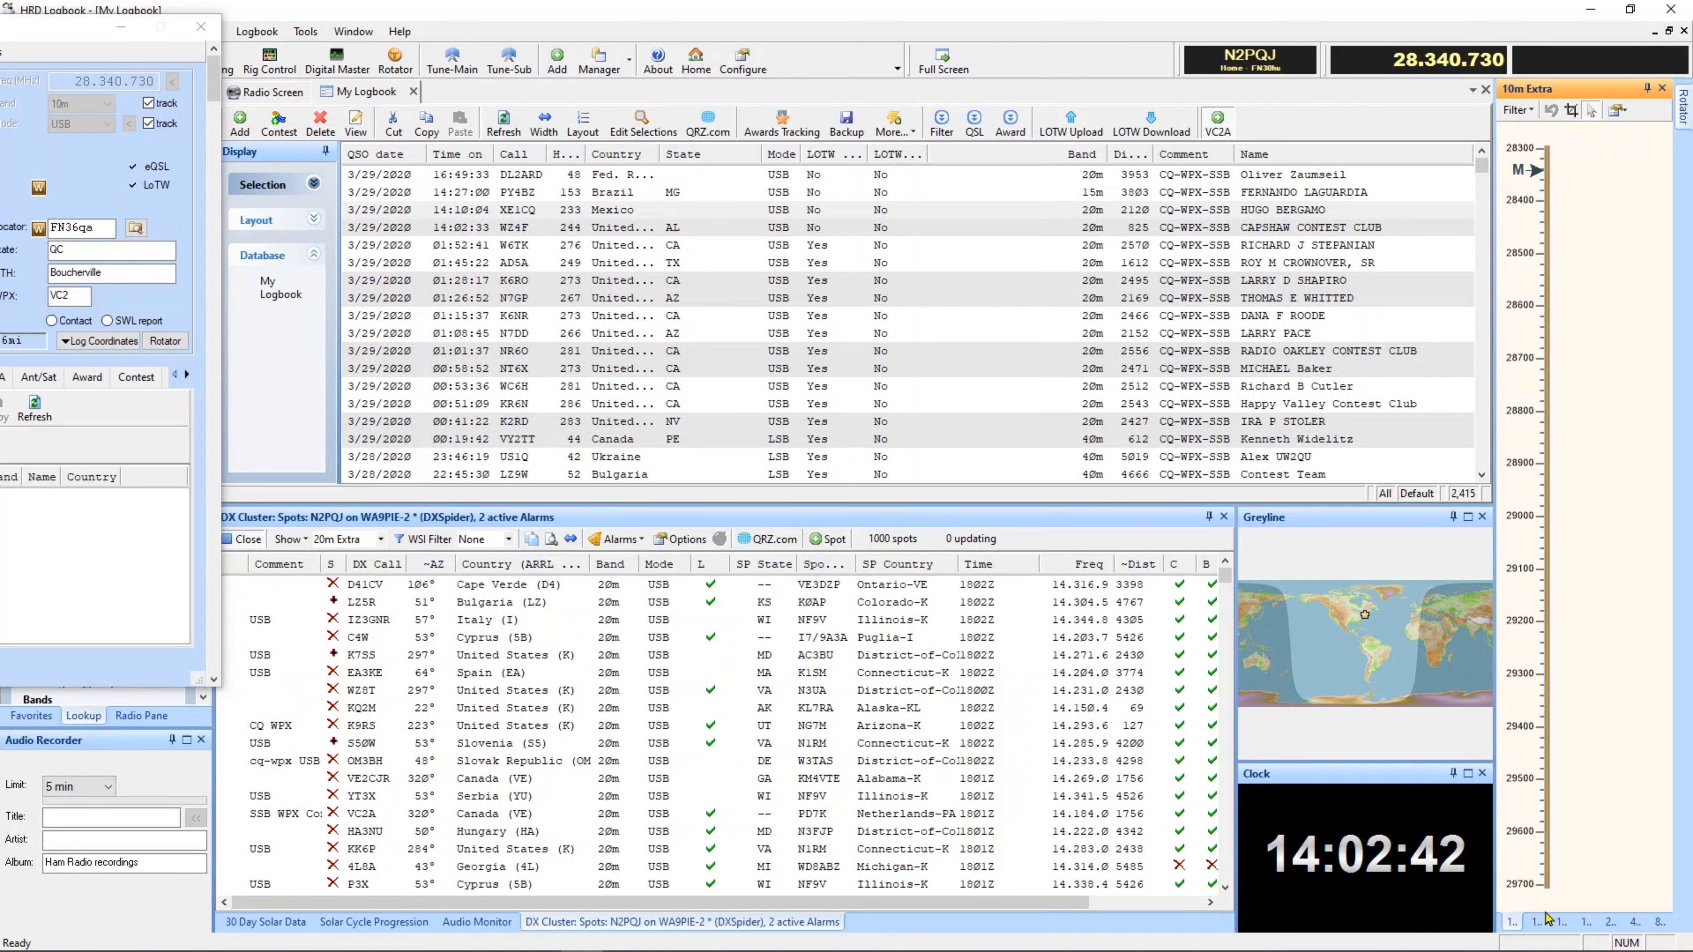
pyautogui.click(1563, 922)
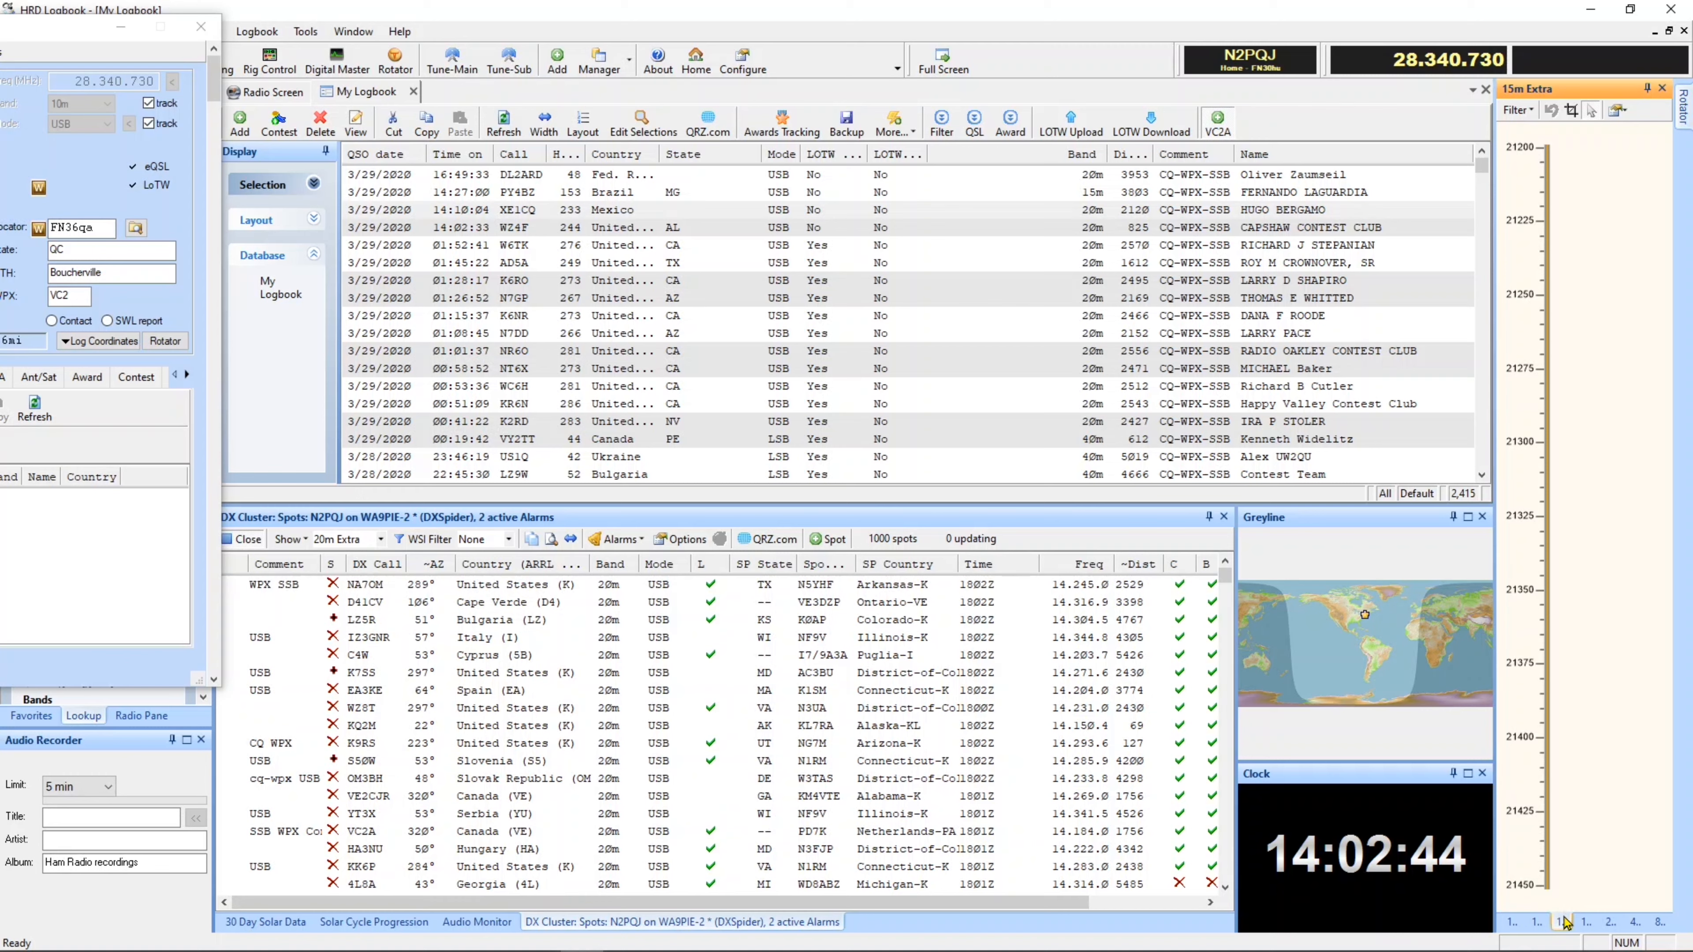
pyautogui.click(1544, 164)
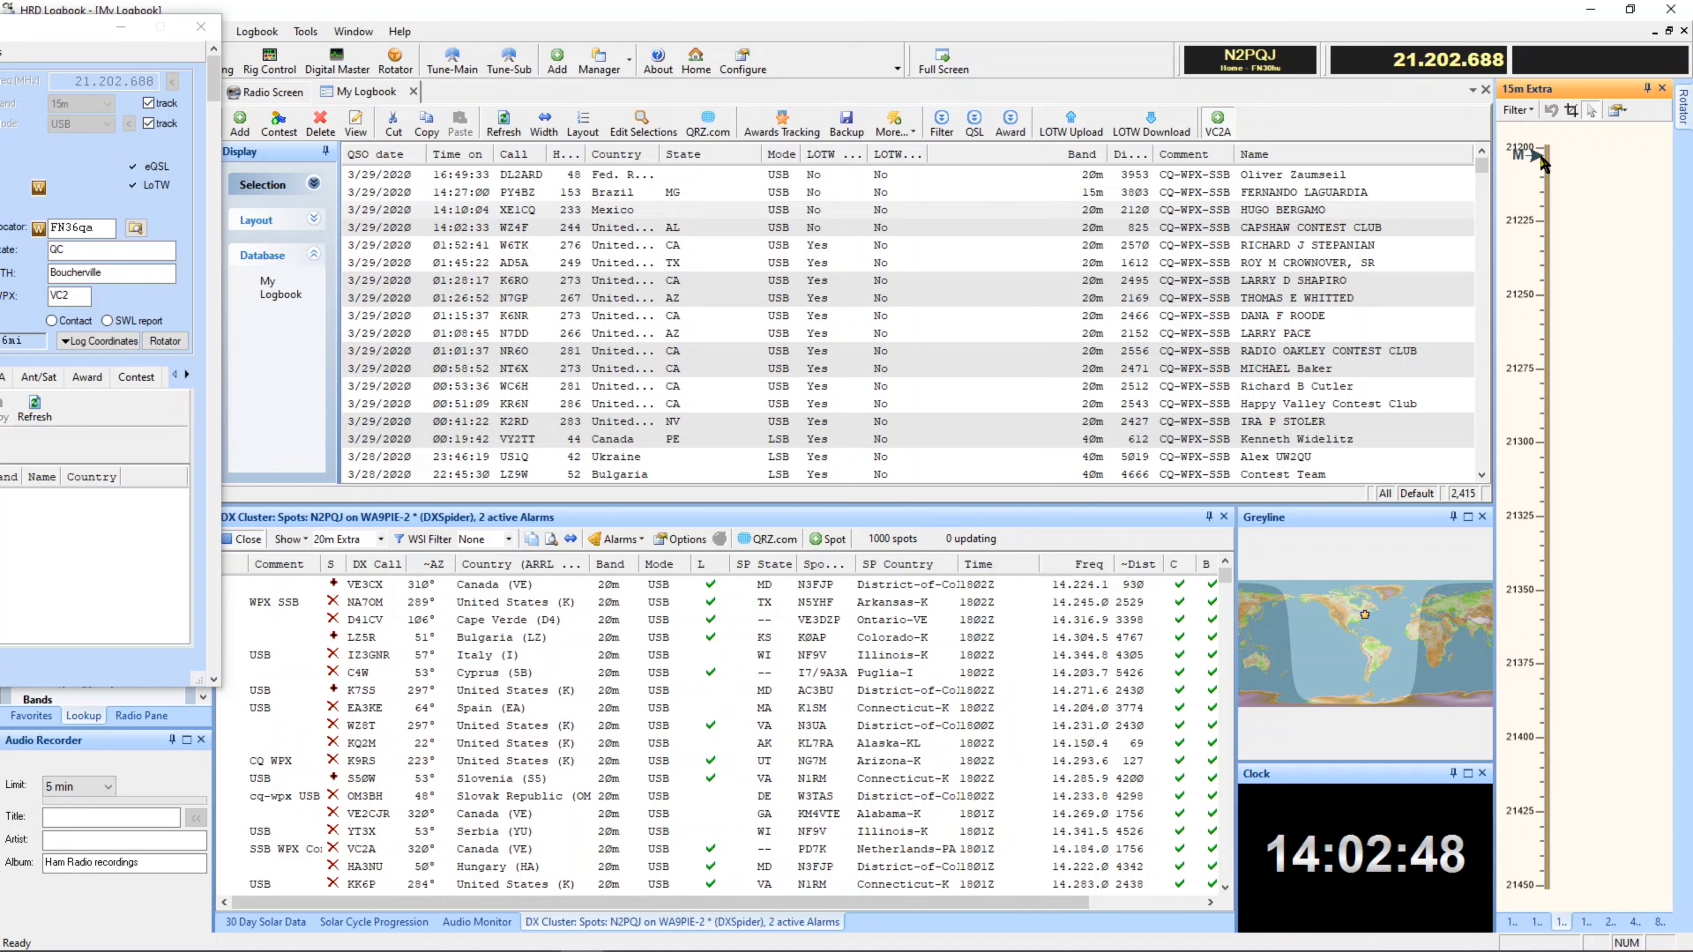
pyautogui.click(1544, 171)
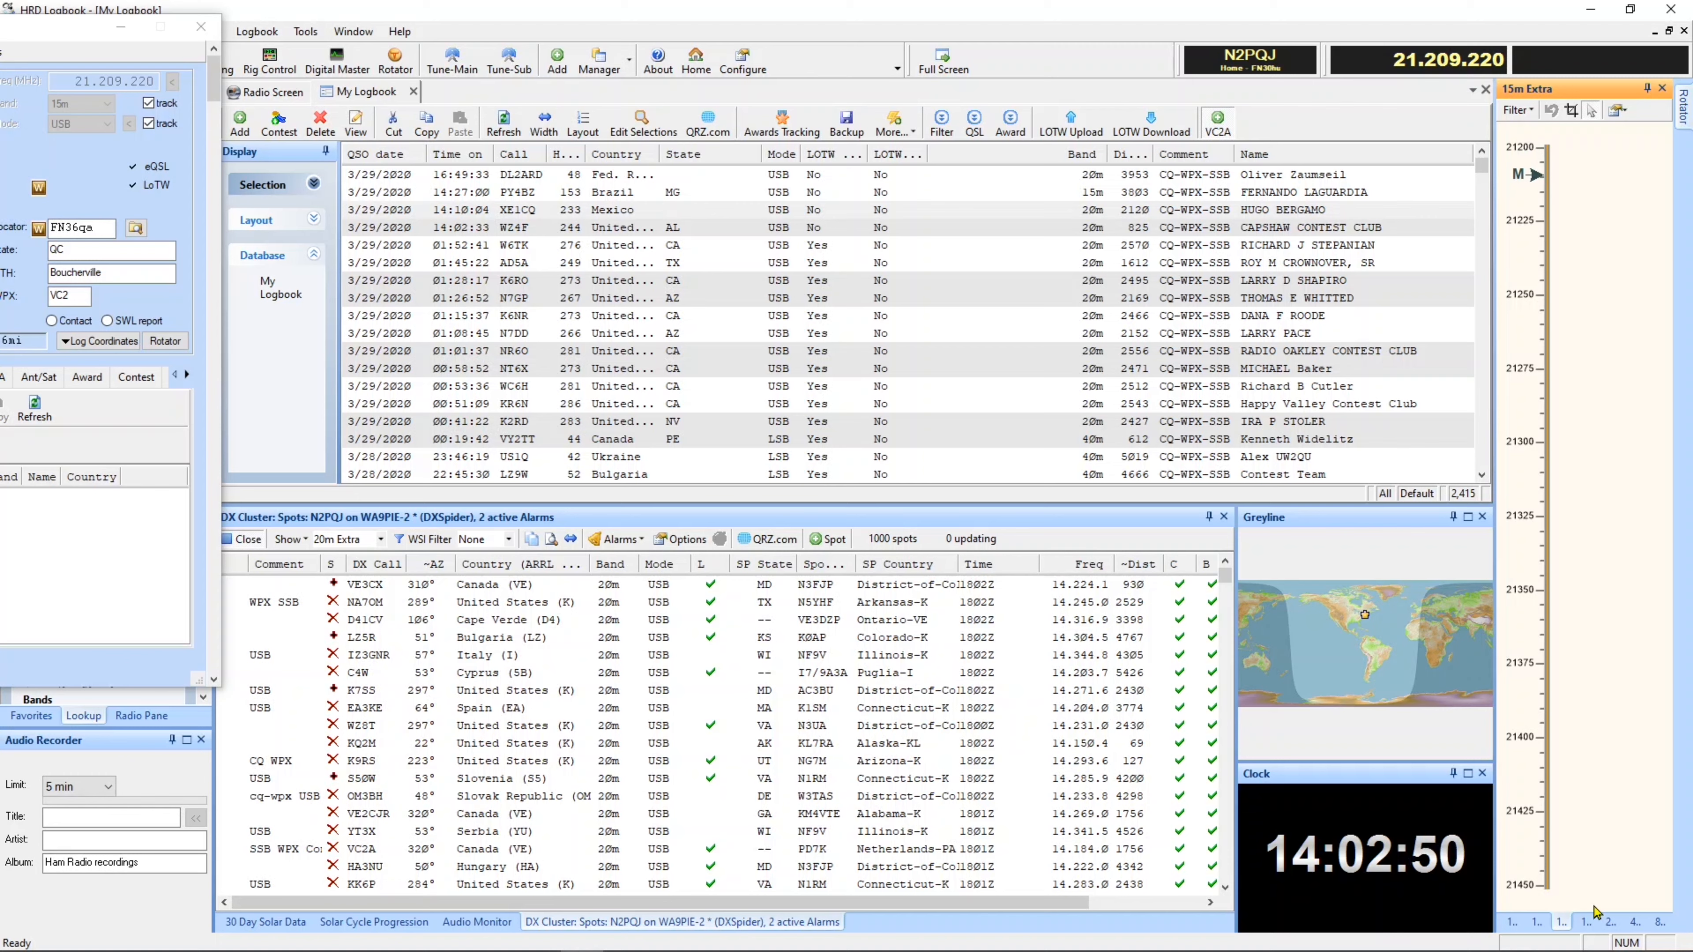
pyautogui.click(1610, 921)
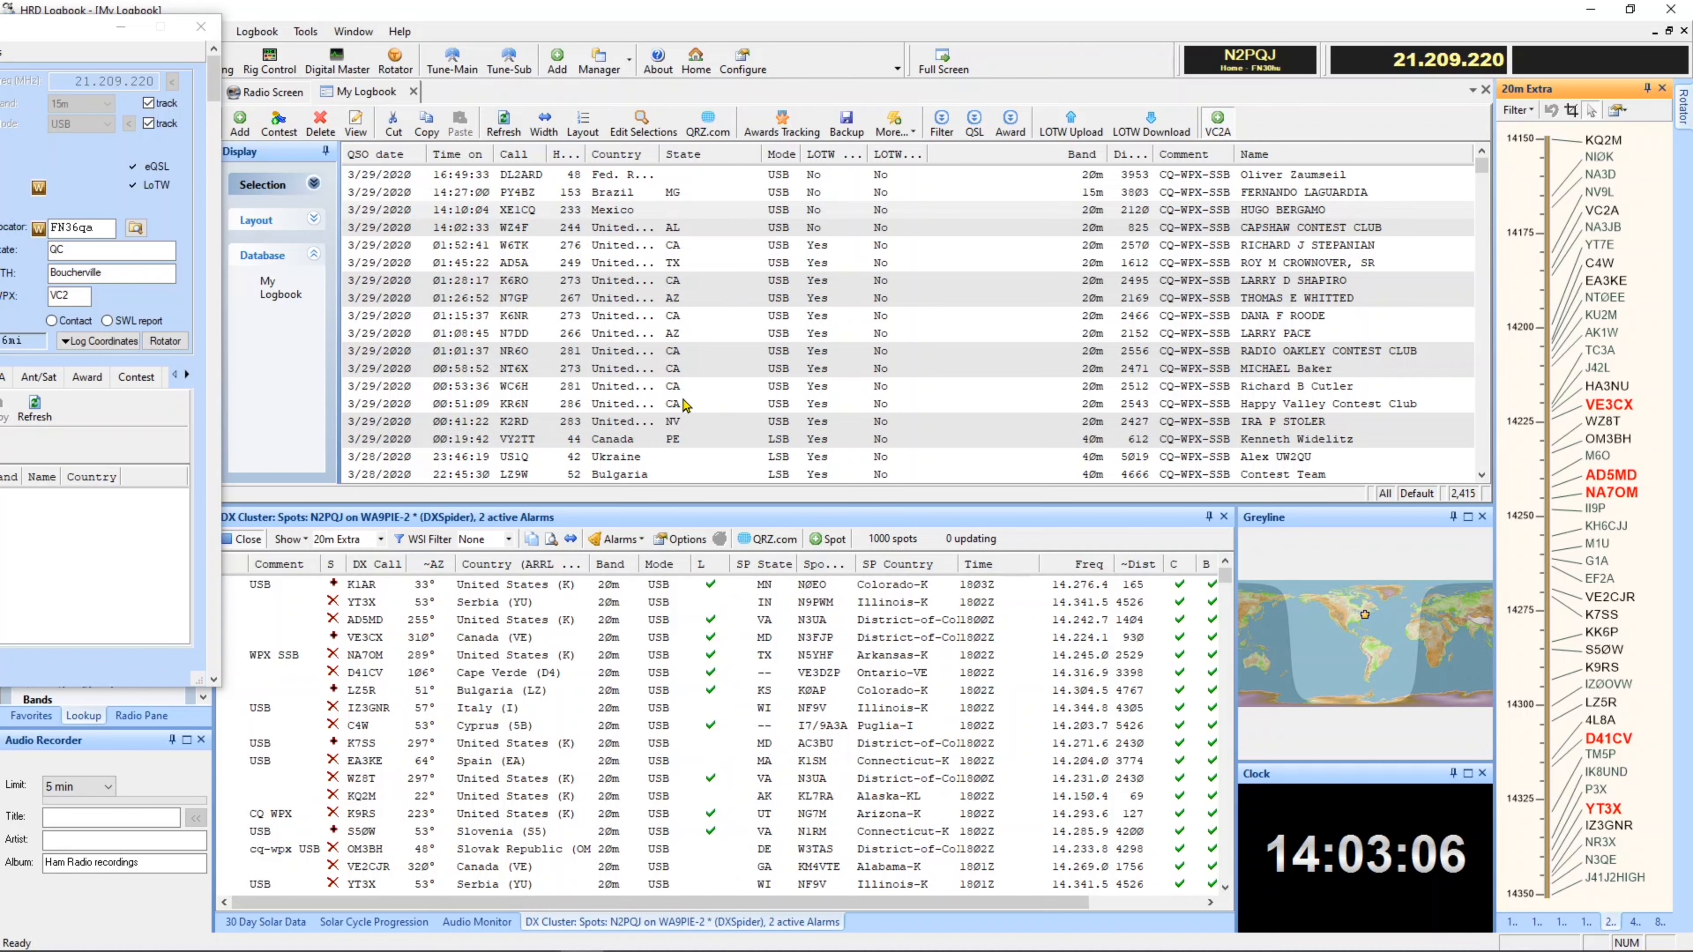
pyautogui.click(1482, 474)
pyautogui.click(1482, 474)
pyautogui.click(1482, 475)
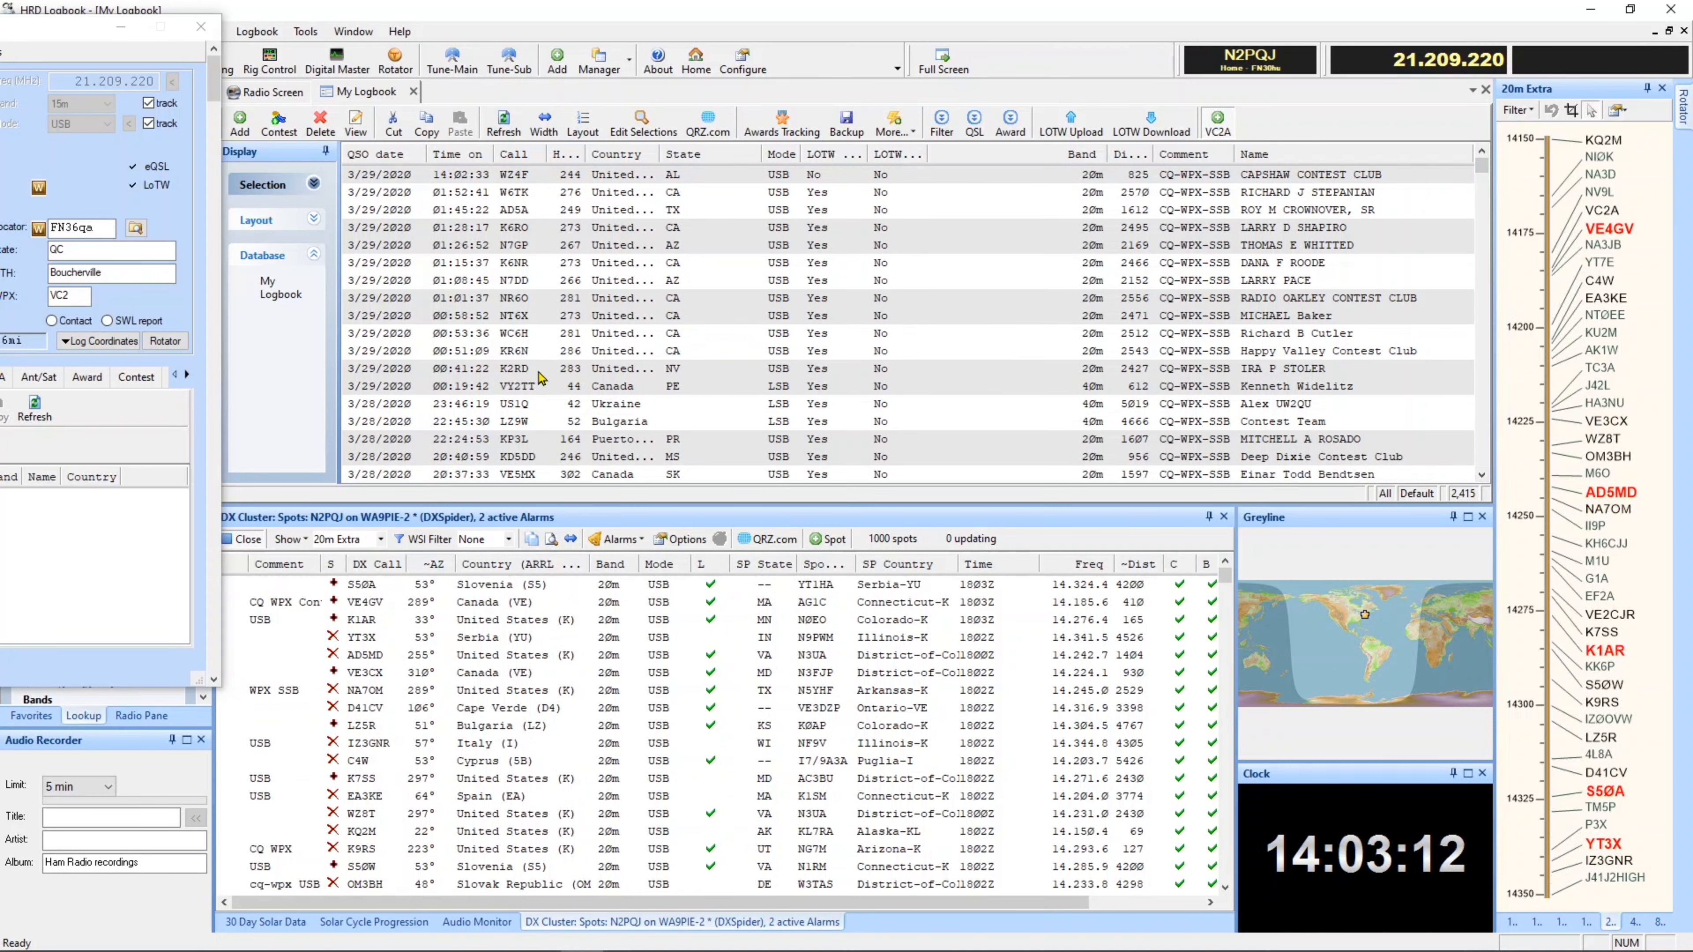
pyautogui.click(525, 374)
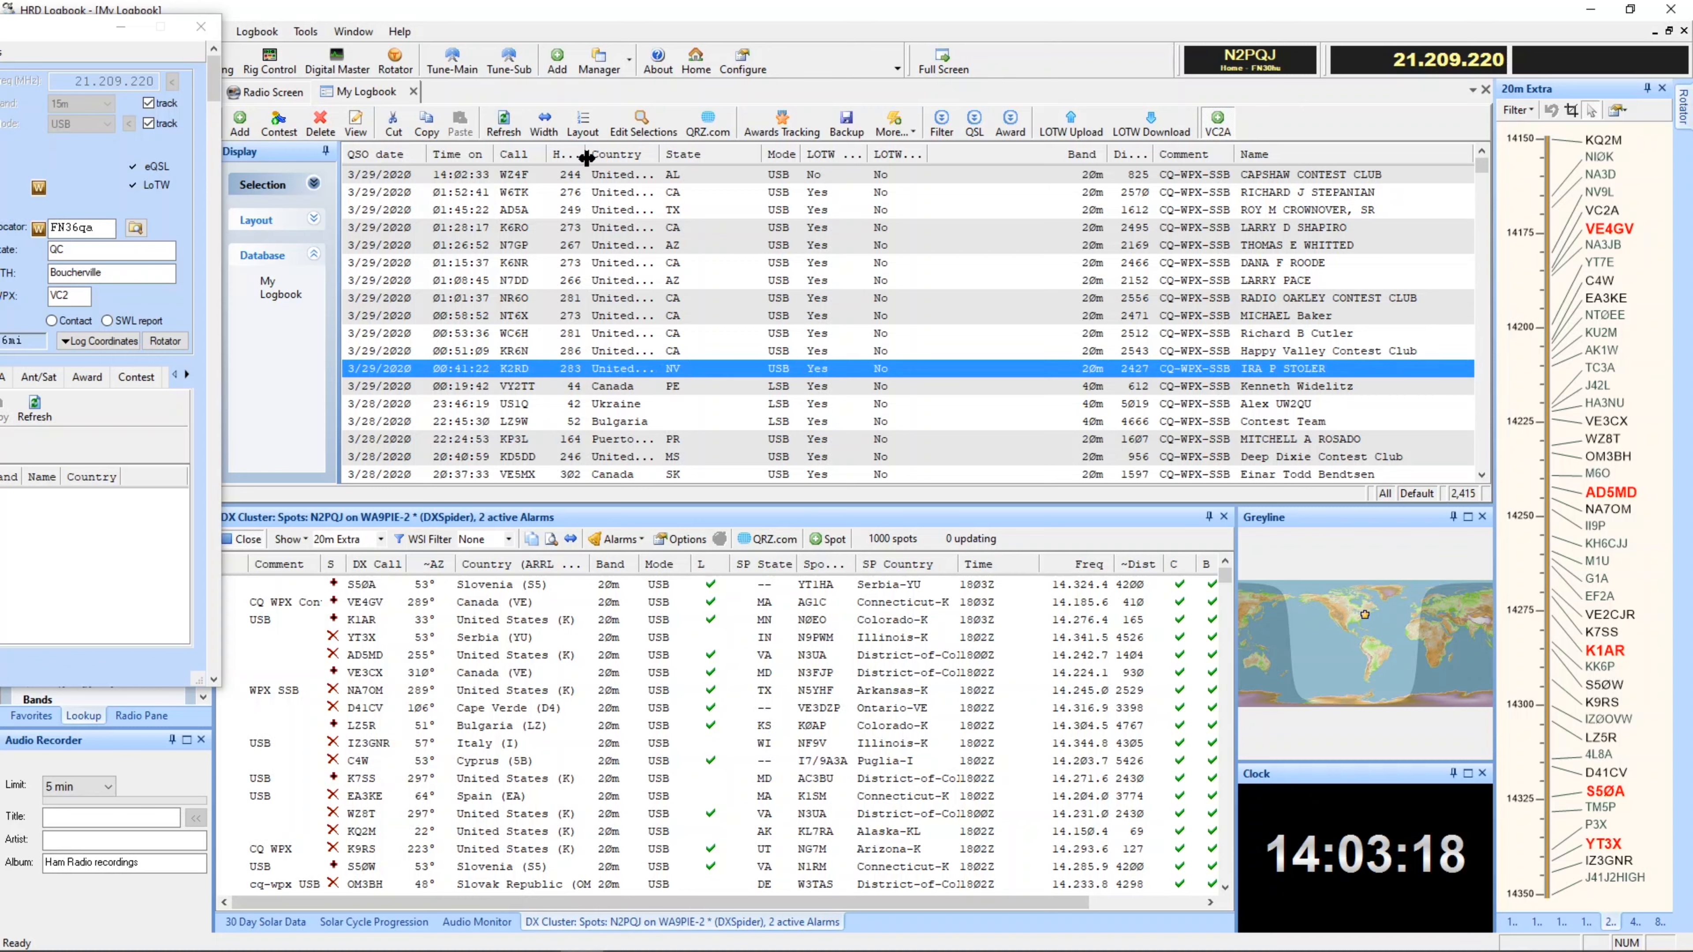
pyautogui.moveTo(587, 163); pyautogui.dragTo(618, 163)
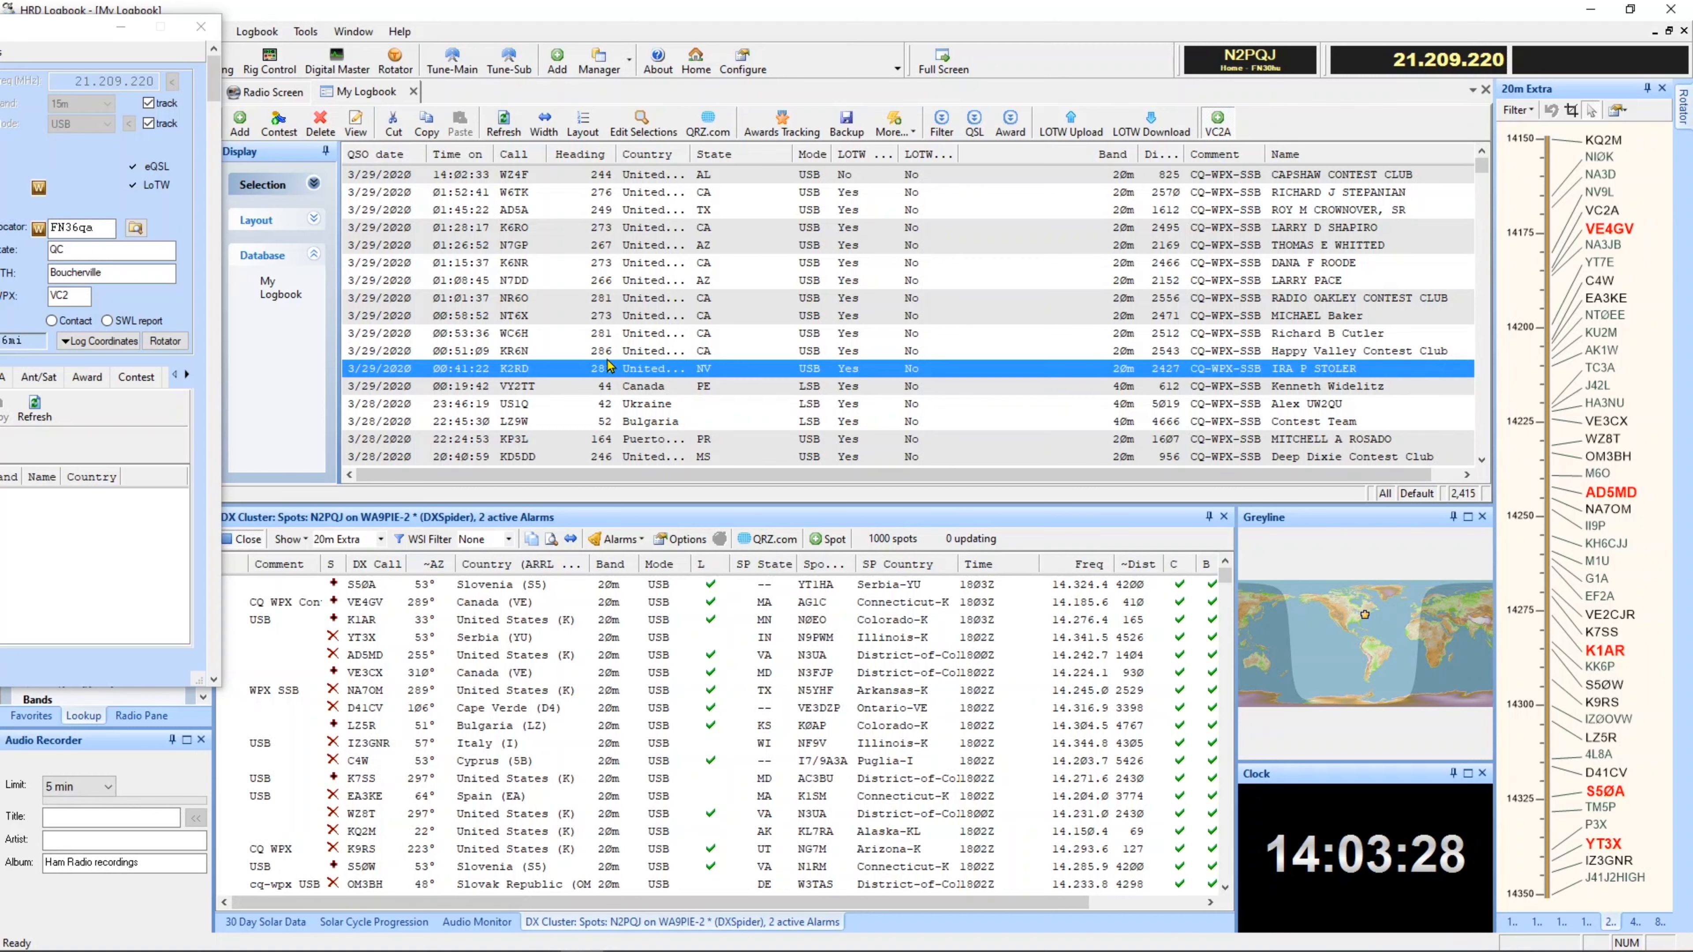
pyautogui.press('Up')
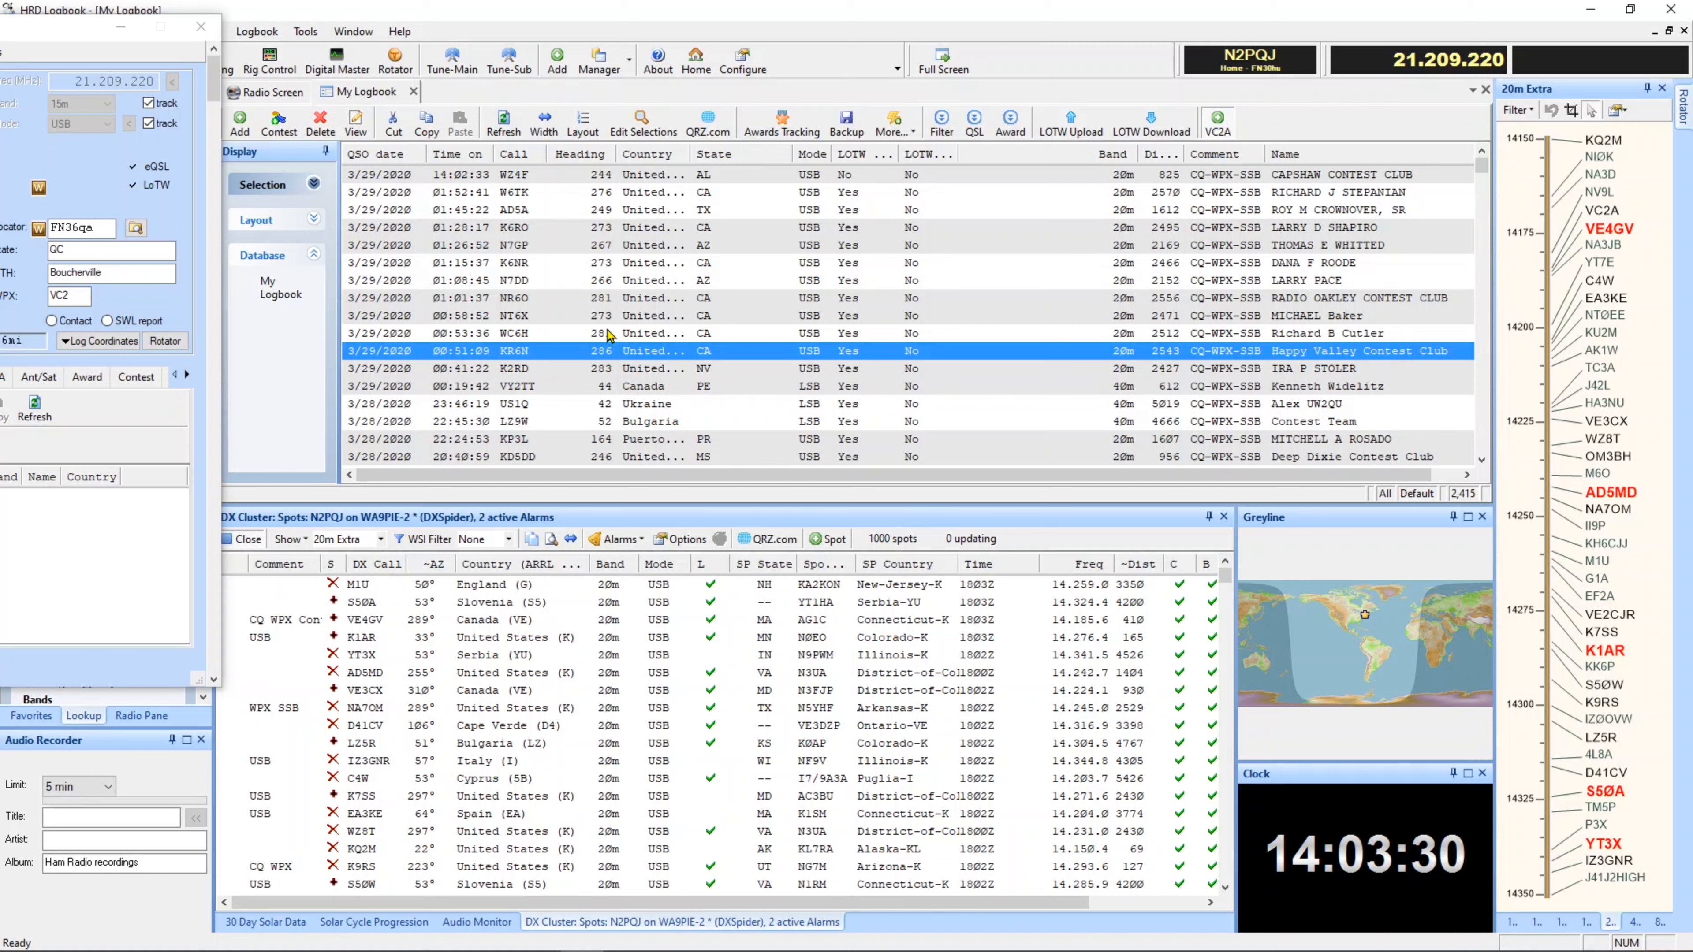
pyautogui.press('Up')
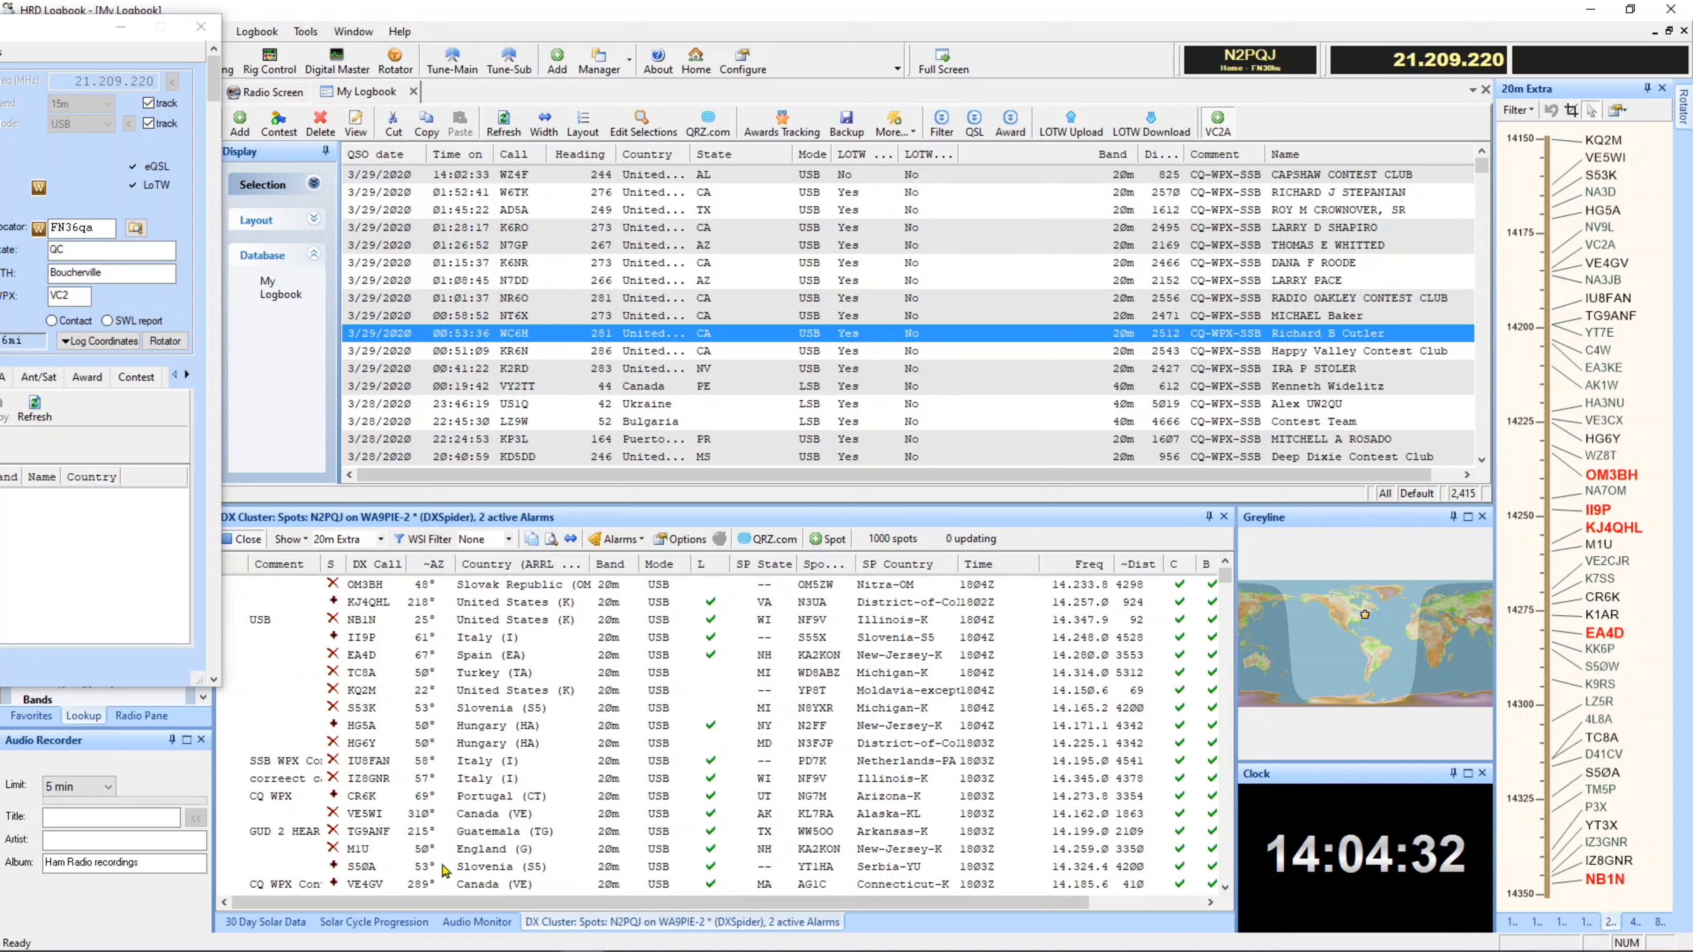
pyautogui.click(424, 889)
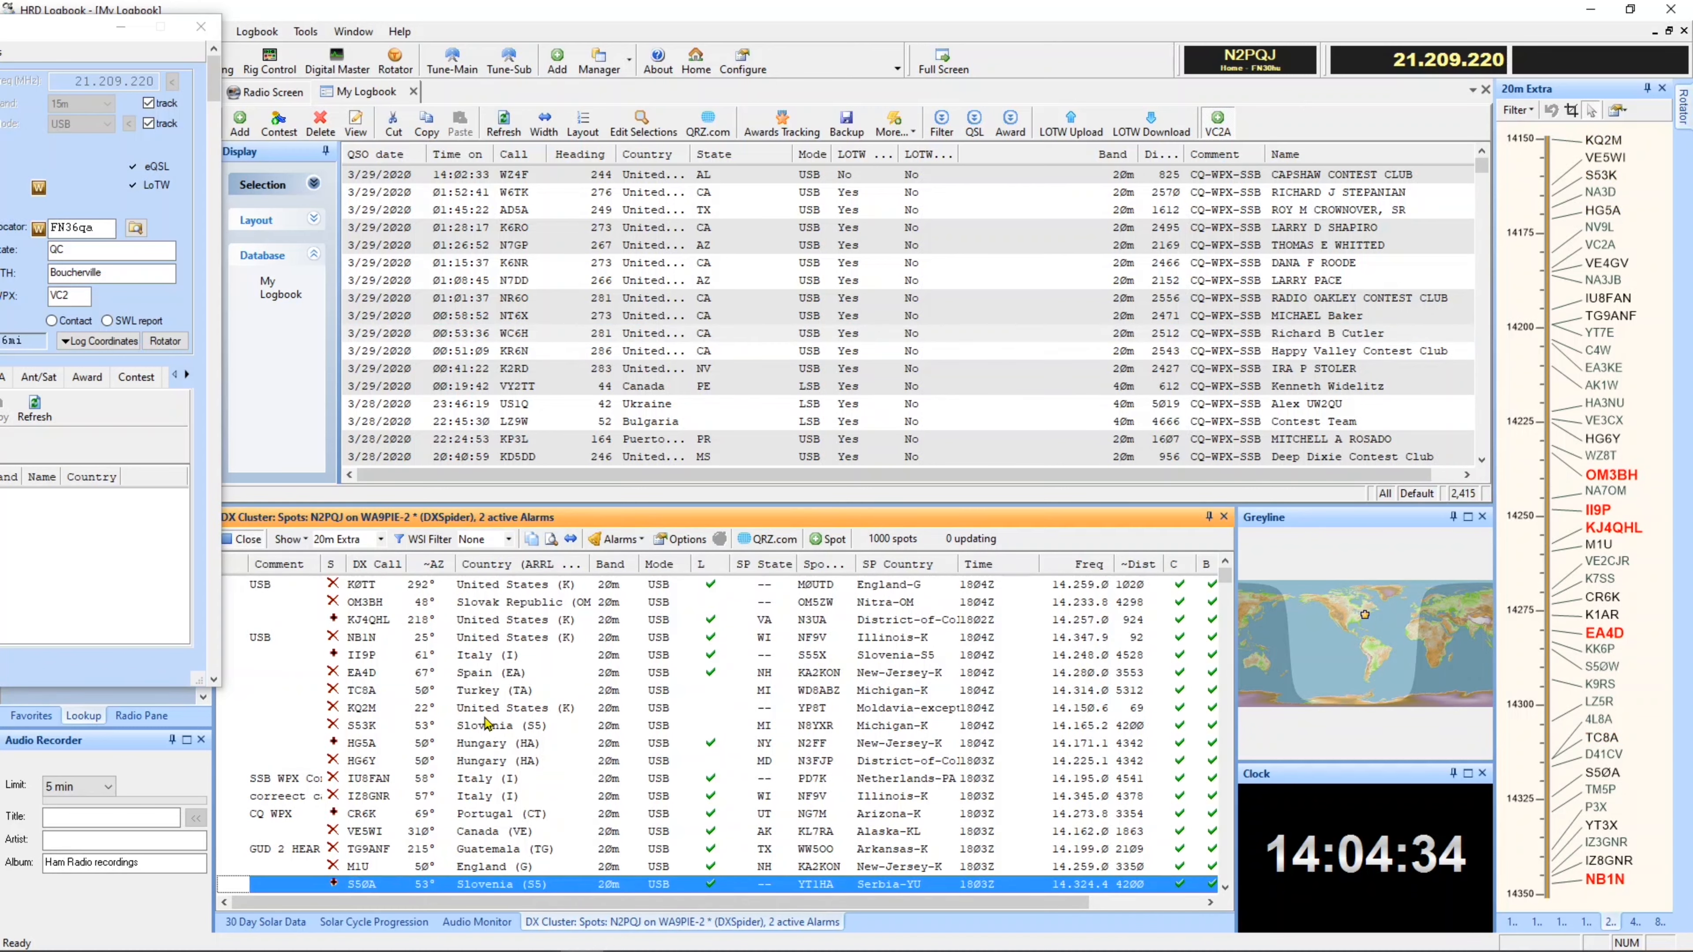
pyautogui.click(1225, 888)
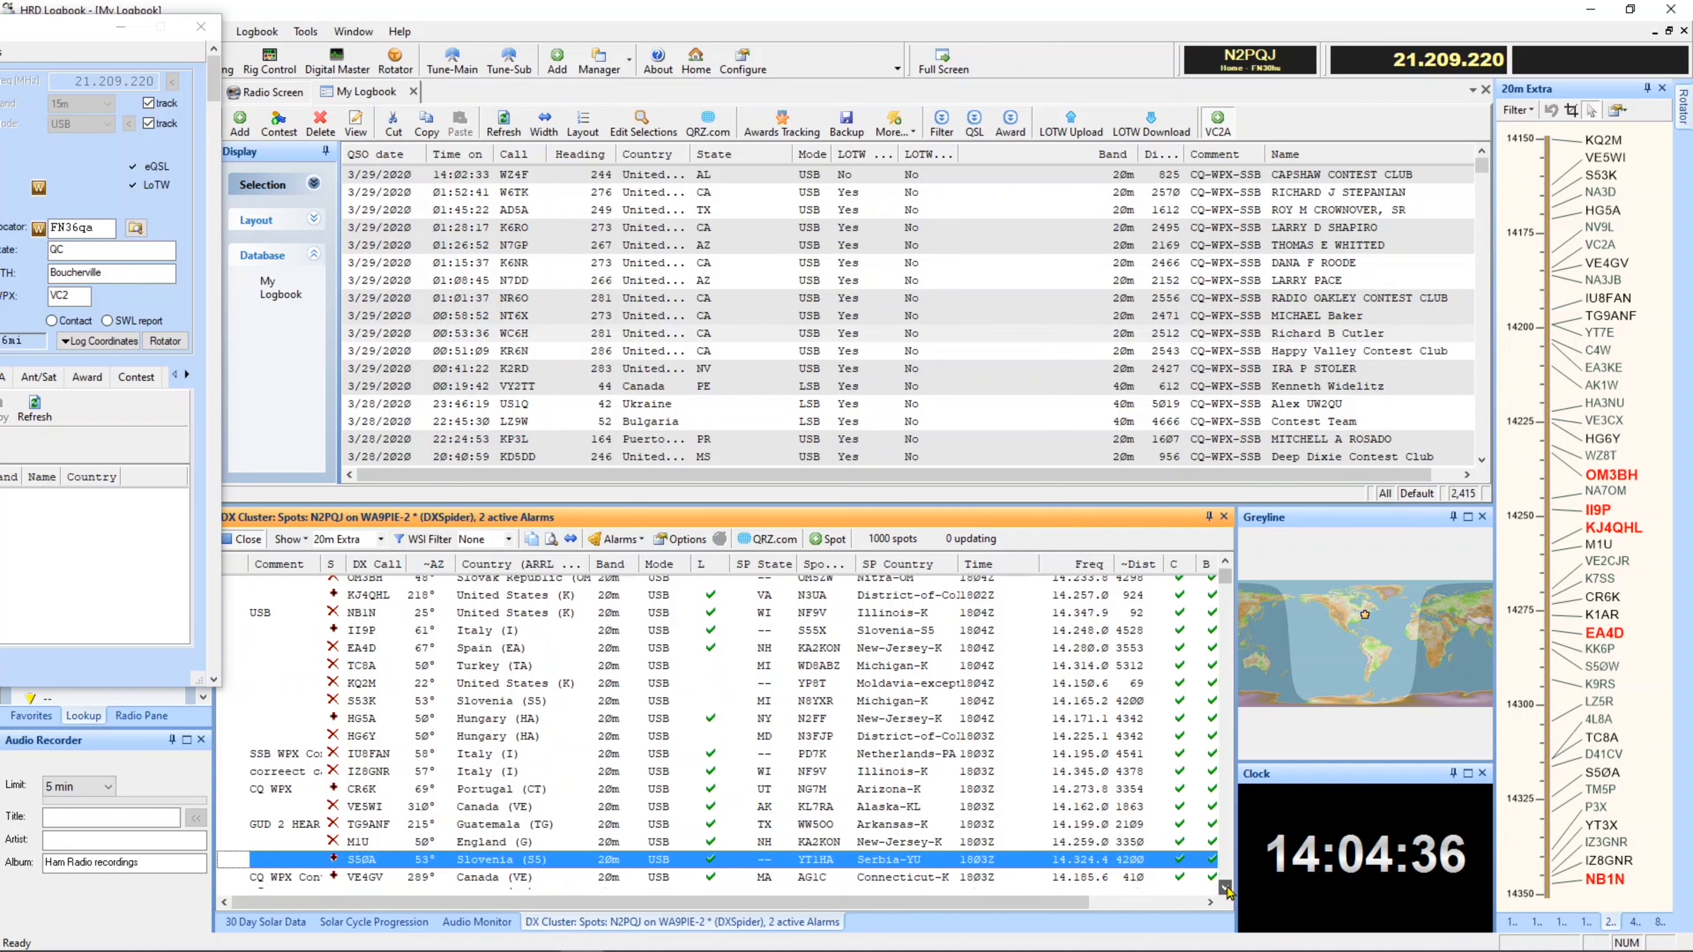
pyautogui.scroll(-2, 1226, 888)
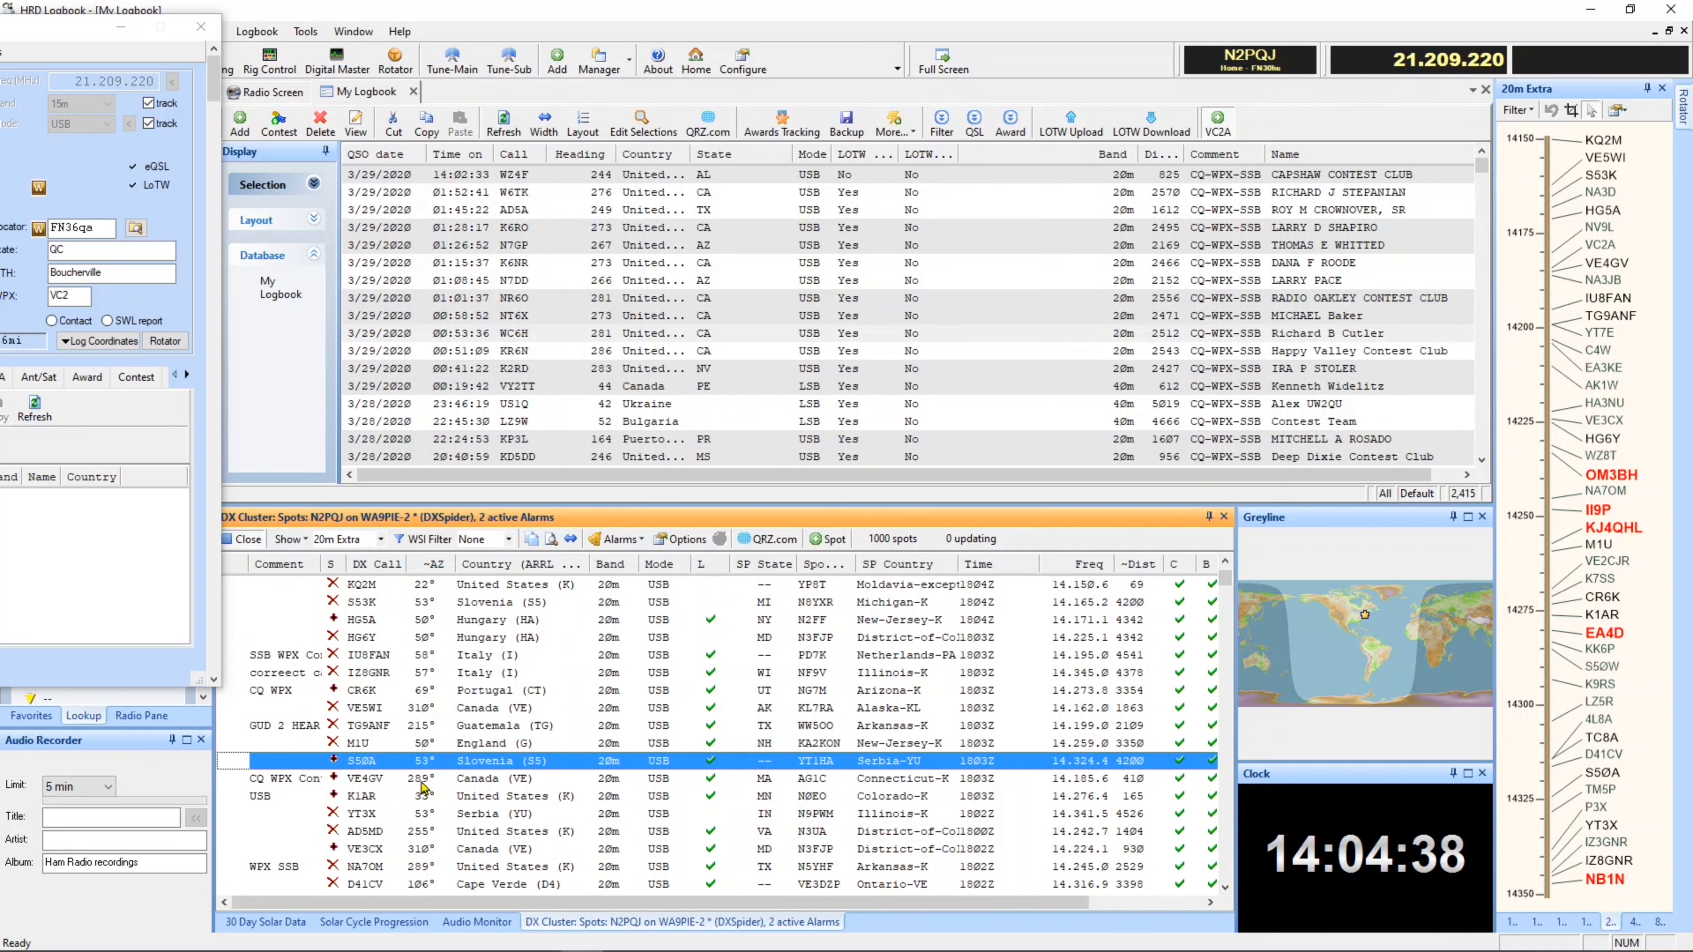
pyautogui.click(421, 782)
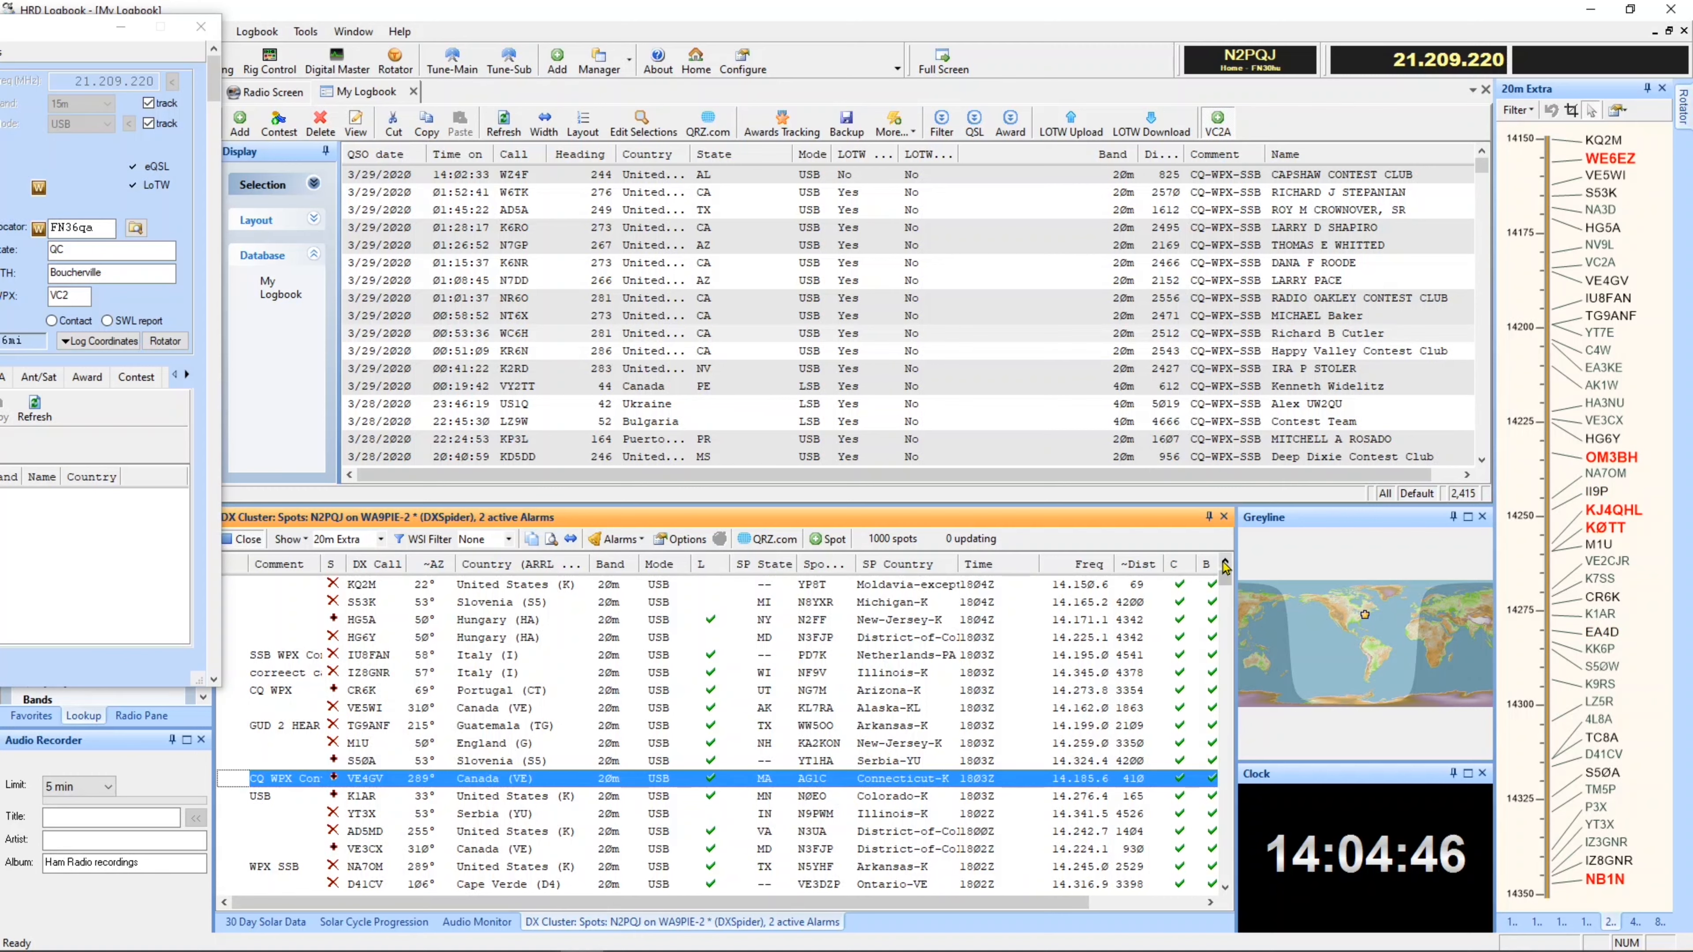
pyautogui.click(1225, 566)
pyautogui.click(1225, 567)
pyautogui.click(1225, 566)
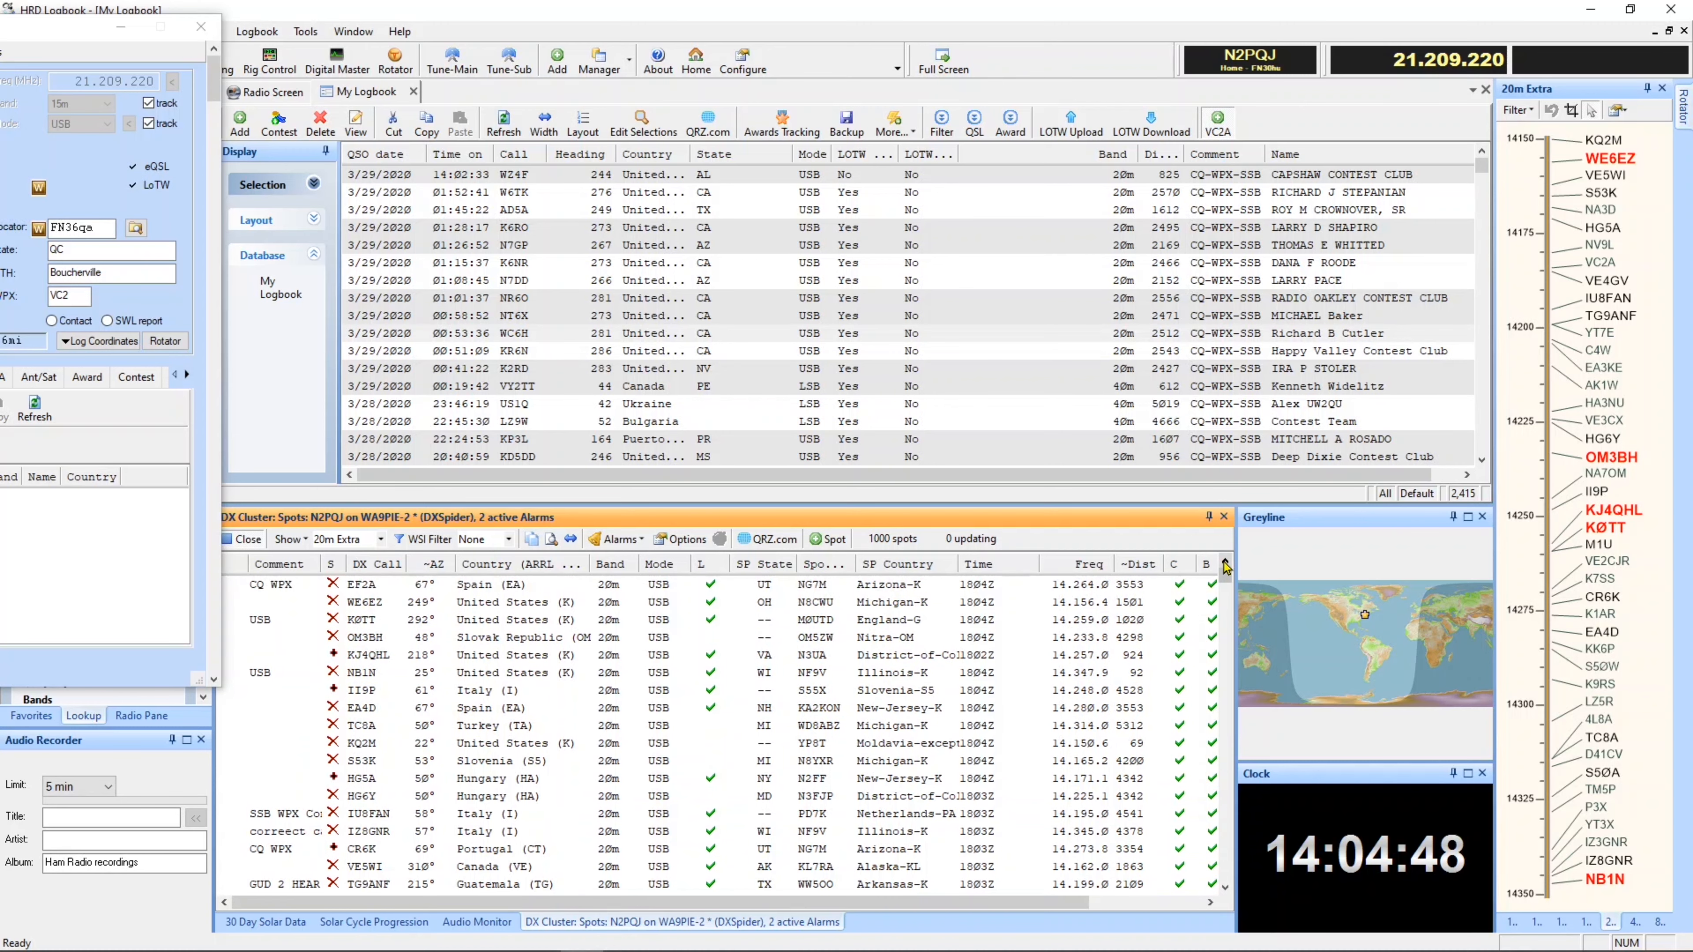
pyautogui.click(438, 602)
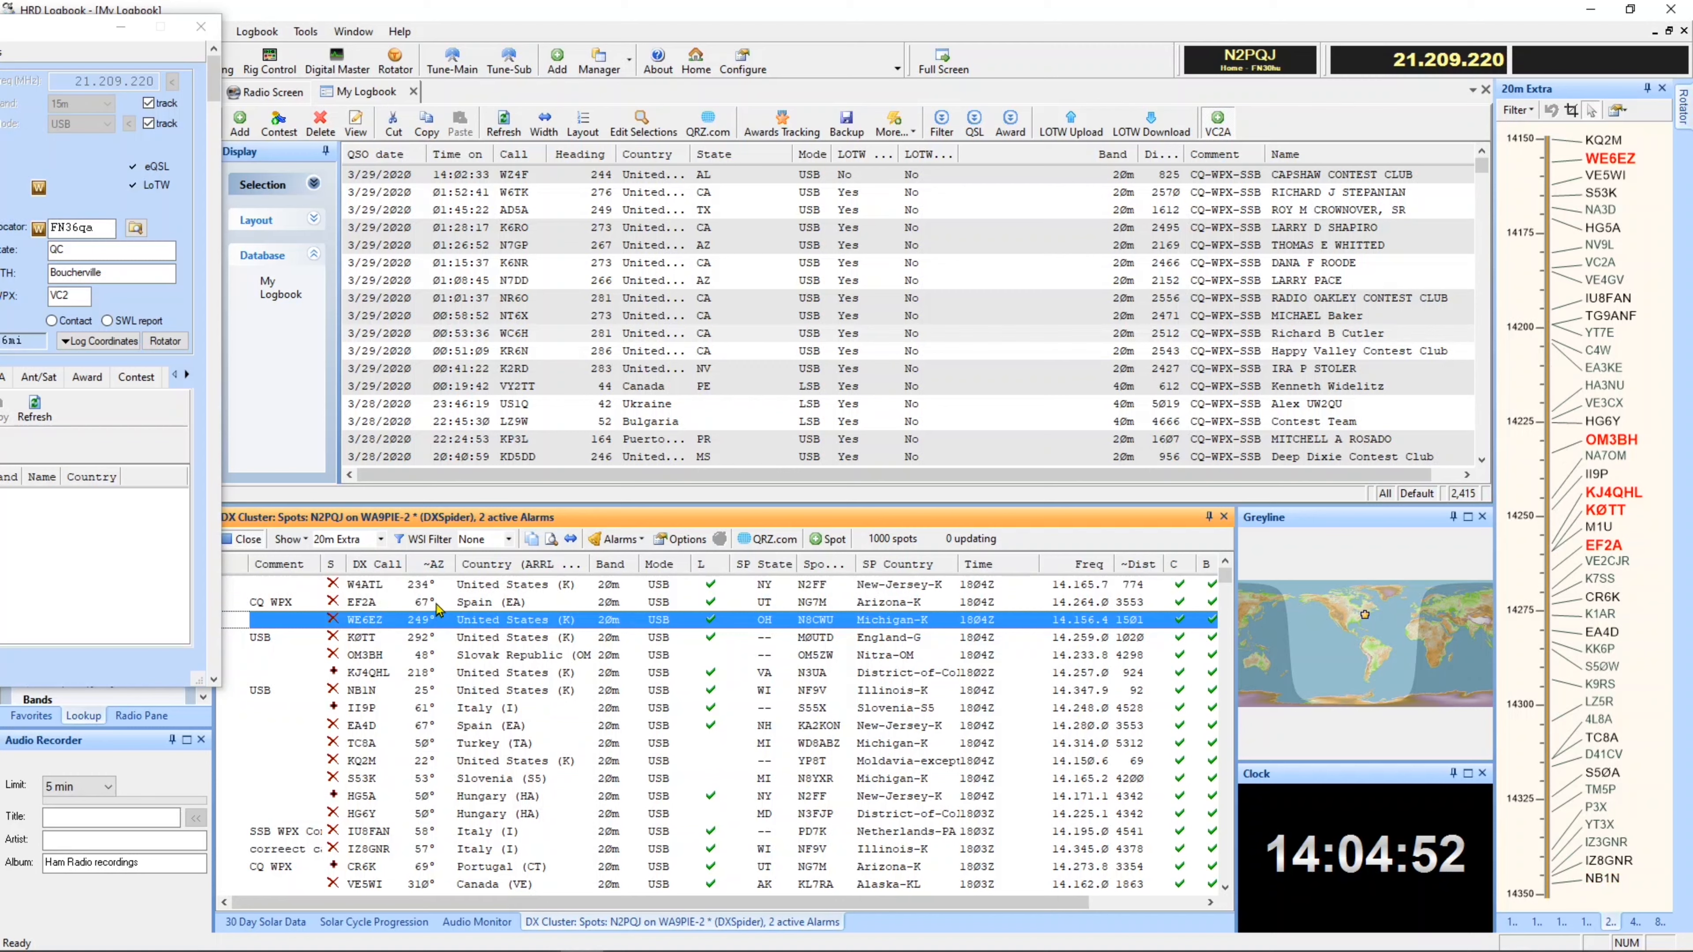
pyautogui.click(438, 638)
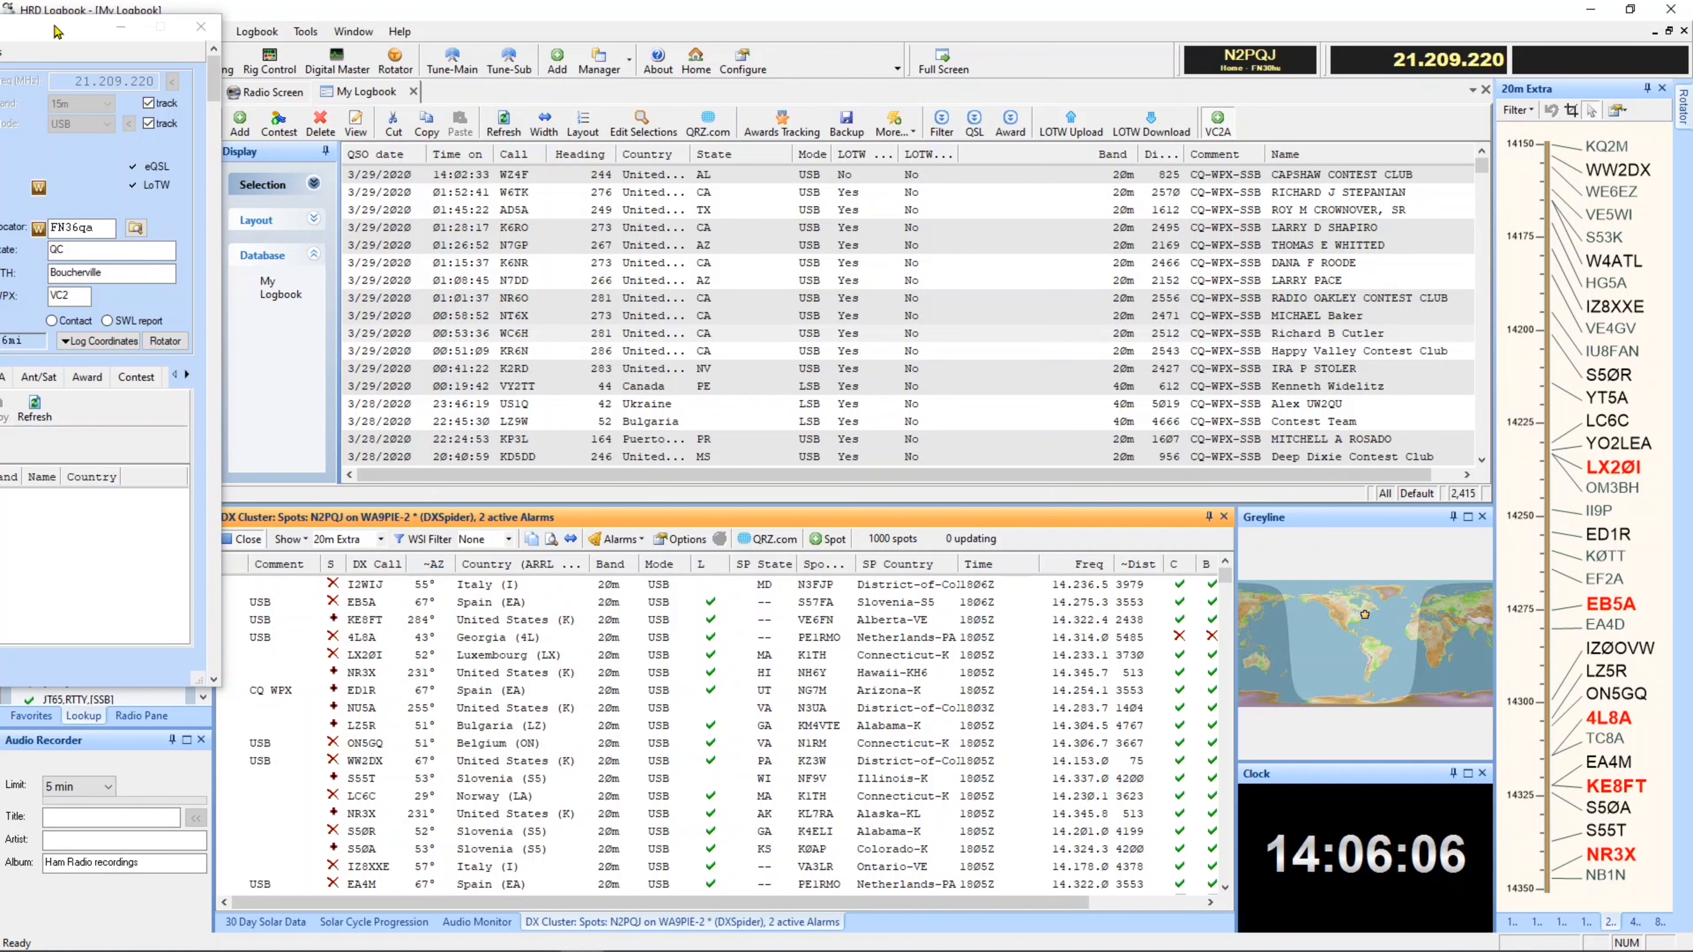
# Step: Bring the Add My Logbook window back into full view and refresh the contact's start time to the current time
pyautogui.moveTo(54, 27); pyautogui.dragTo(869, 114)
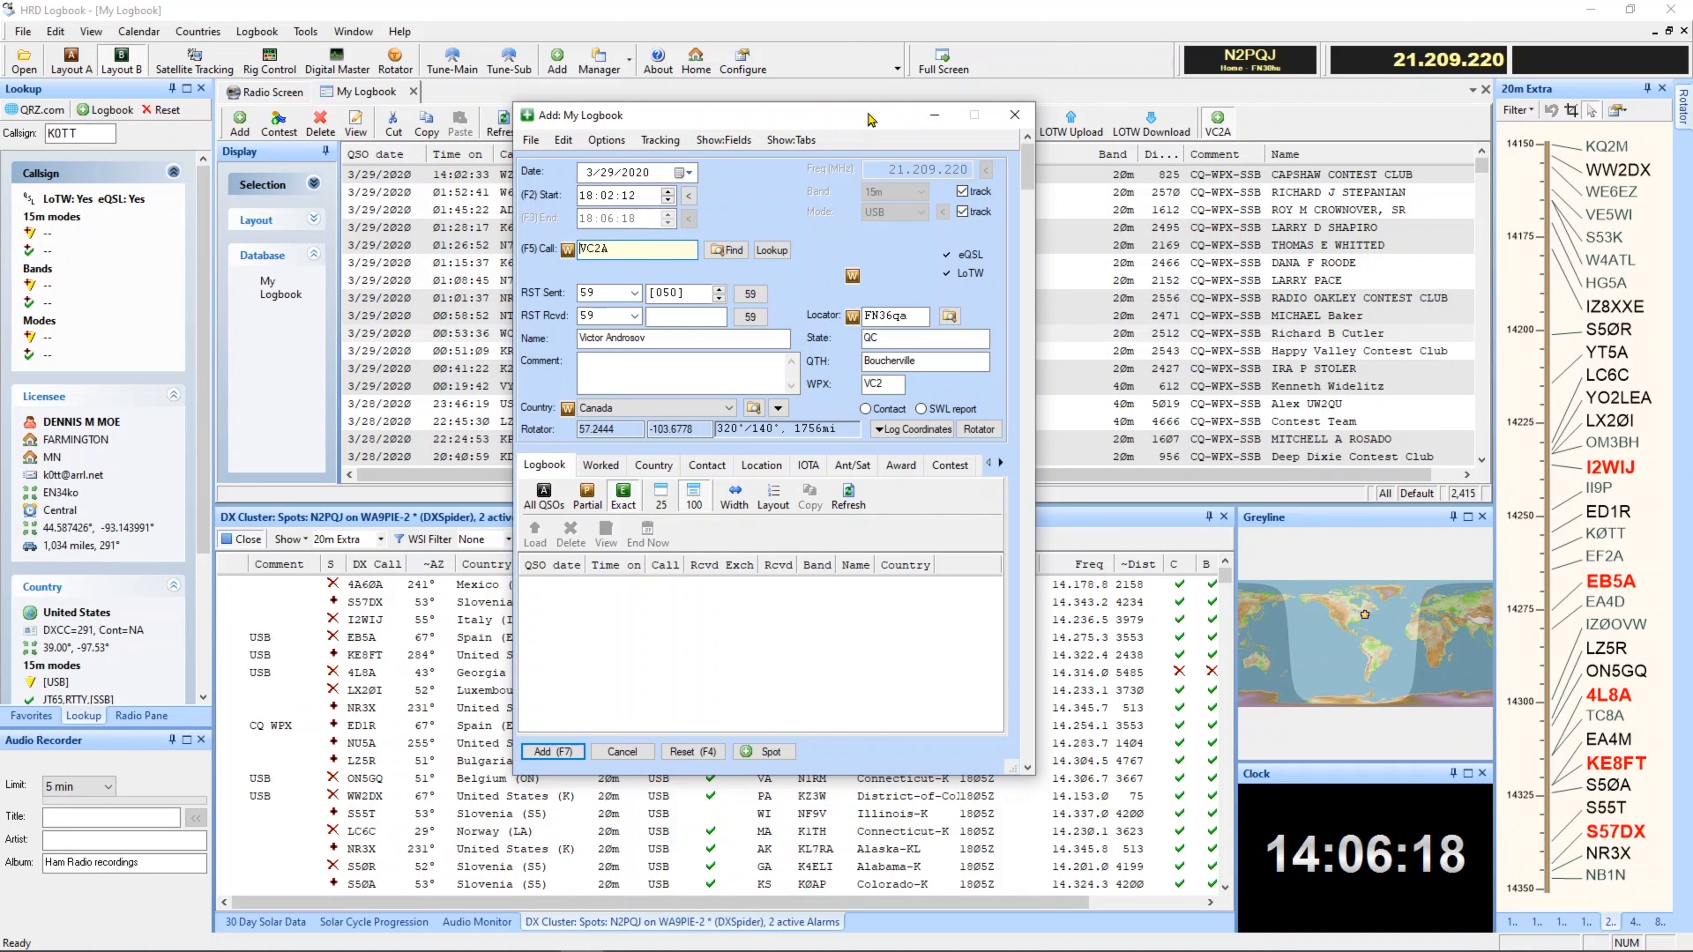
pyautogui.click(692, 197)
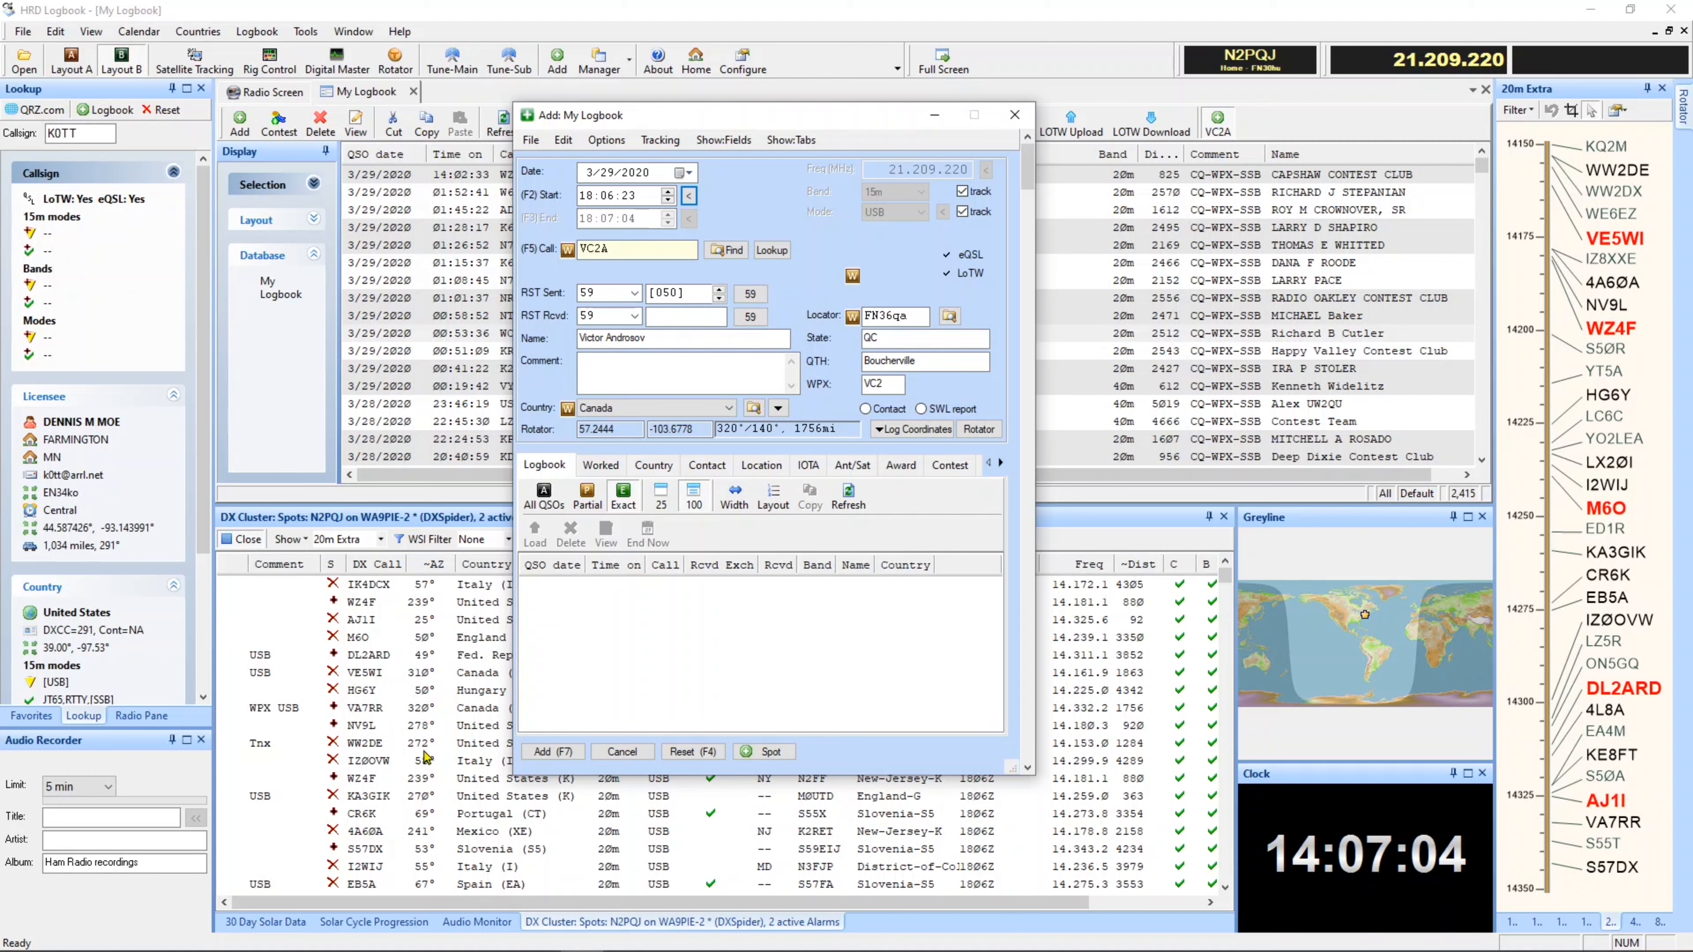
# Step: Load the WW2DE spot from the DX cluster into the log entry, tuning the radio to 14.153 MHz, and look up the callsign
pyautogui.click(424, 749)
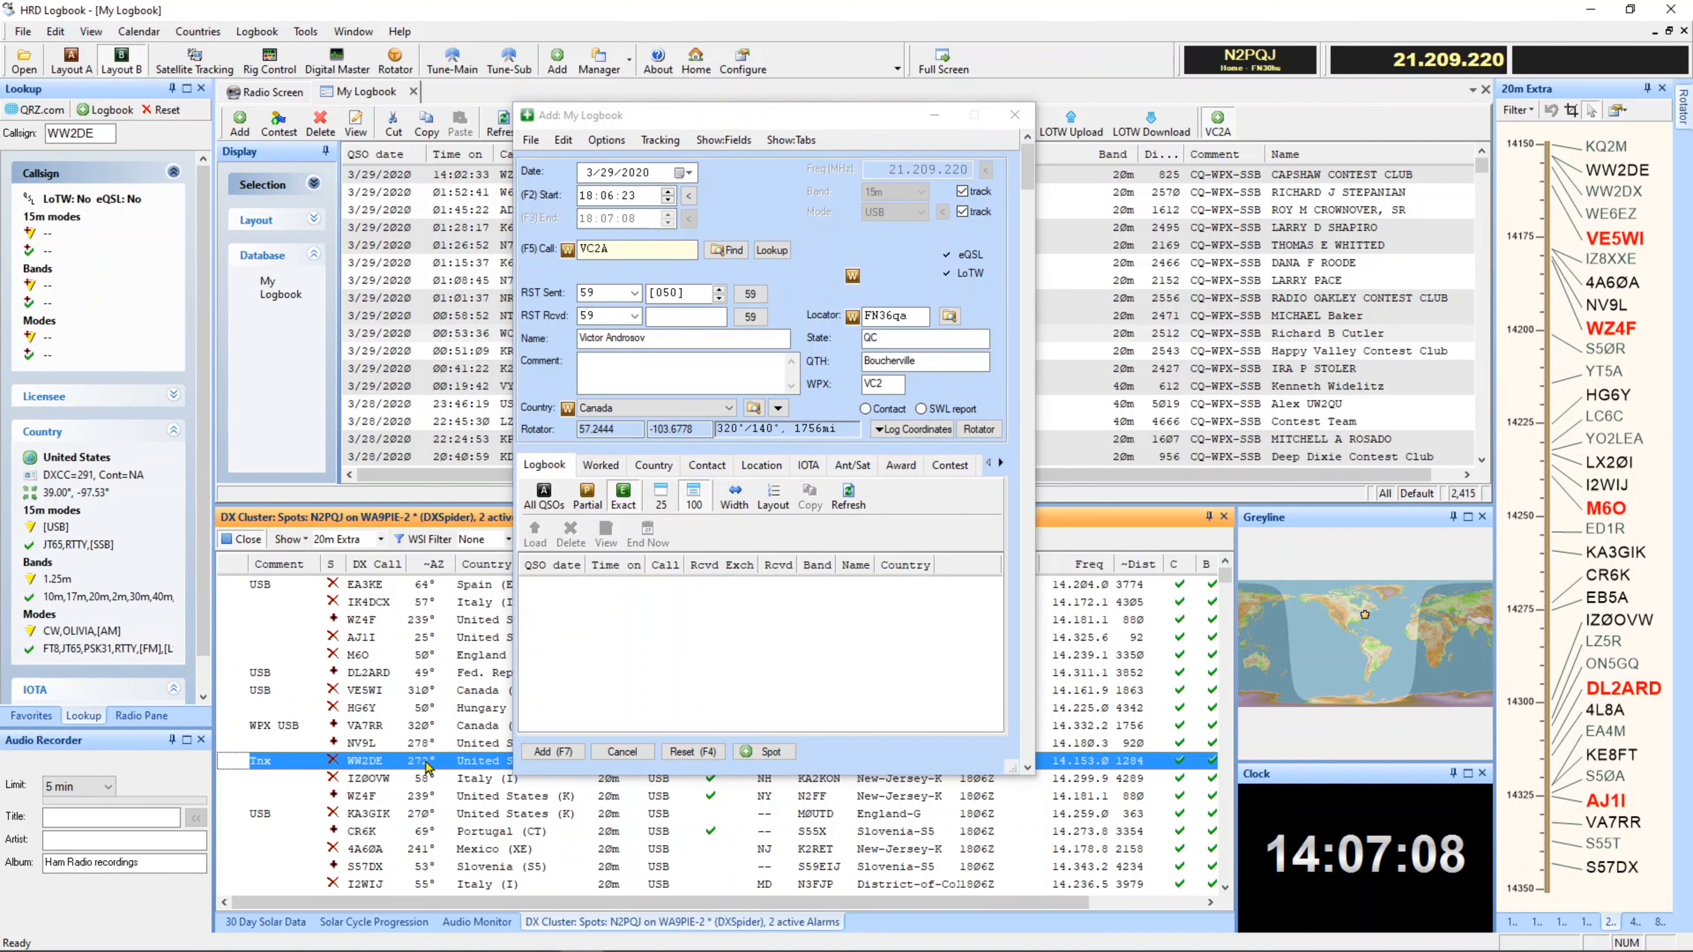
pyautogui.click(430, 766)
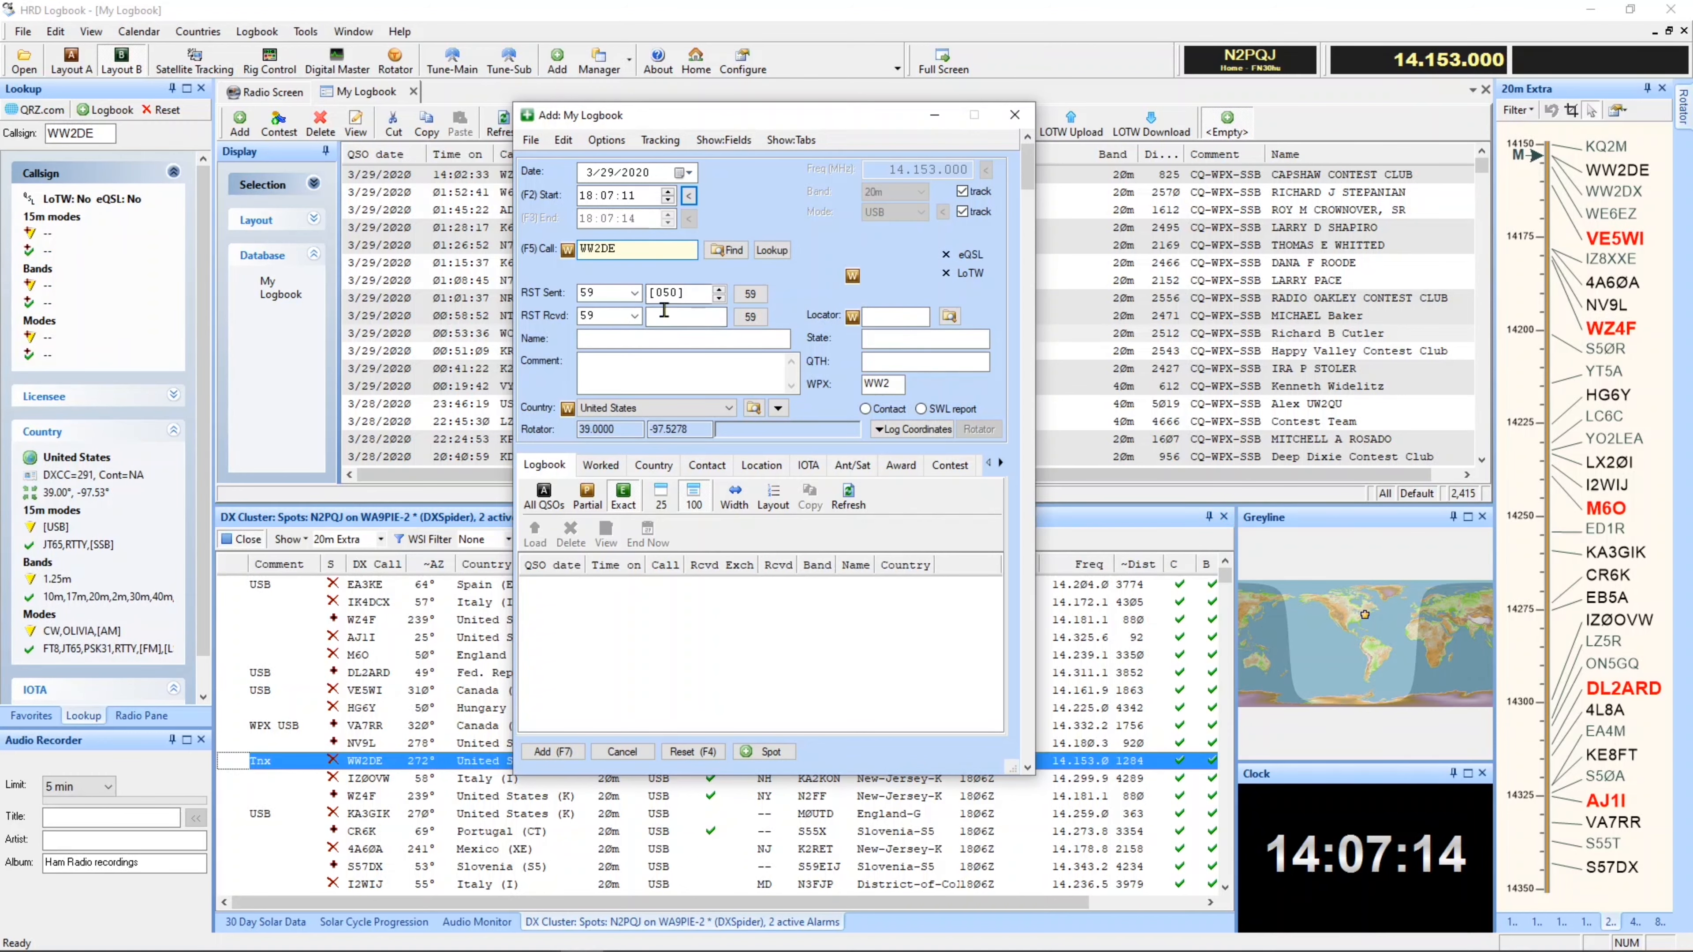
pyautogui.click(776, 249)
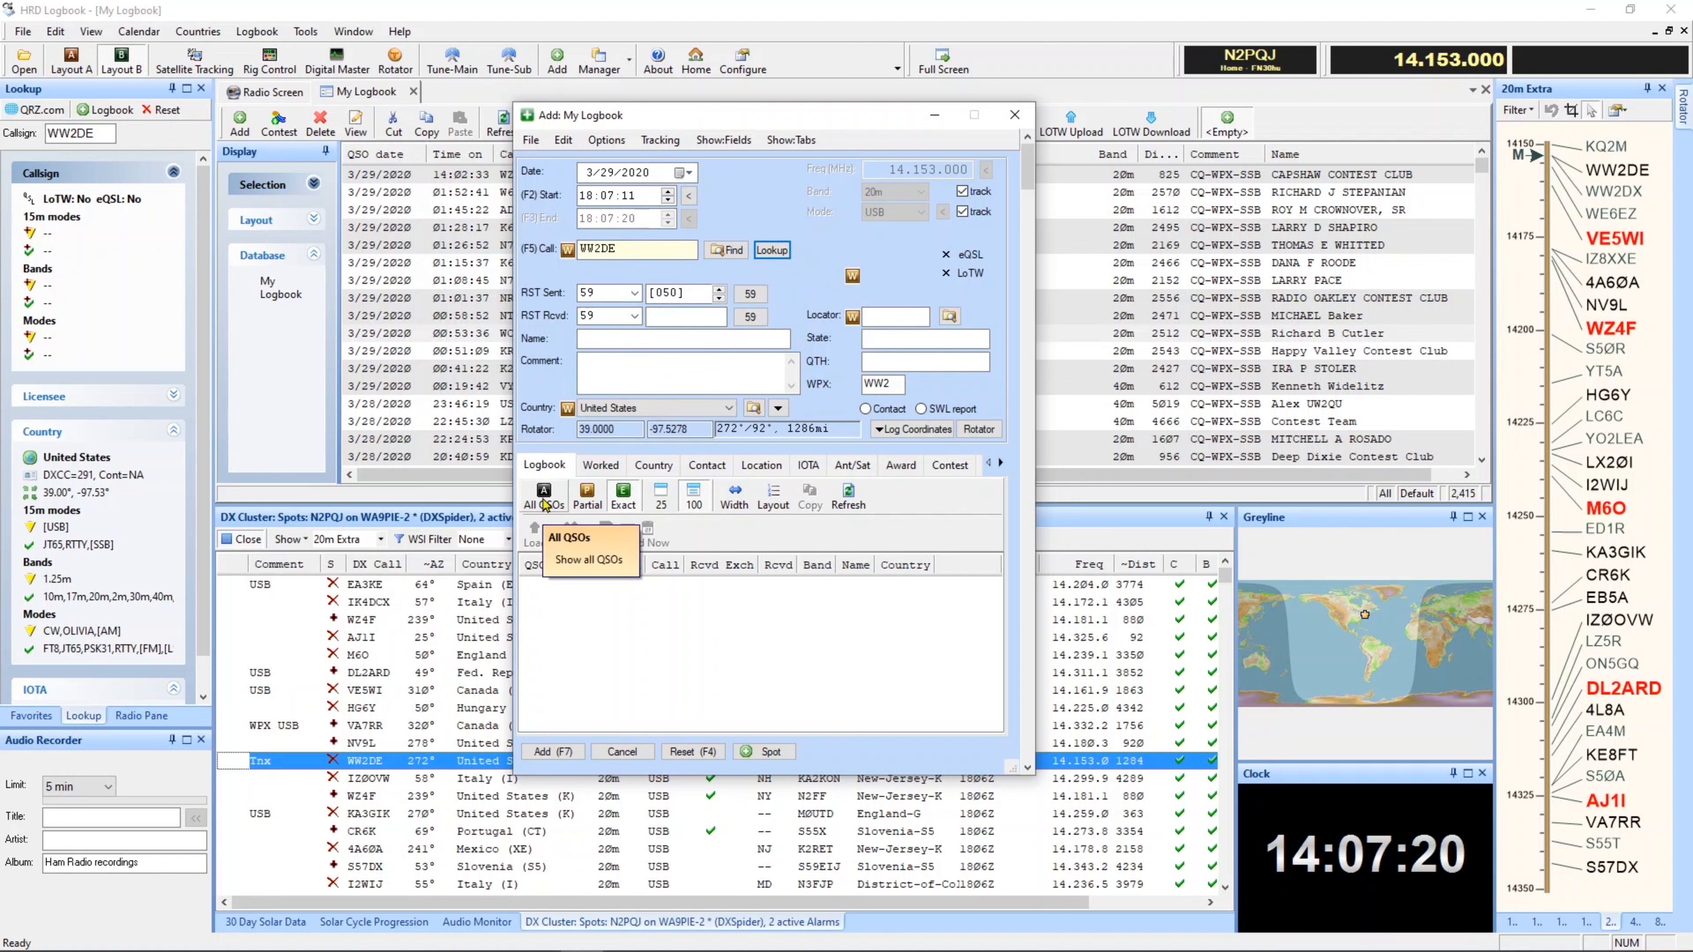
# Step: Limit the log entry's previous contacts to exact callsign matches and widen the S column in the DX cluster list
pyautogui.click(625, 492)
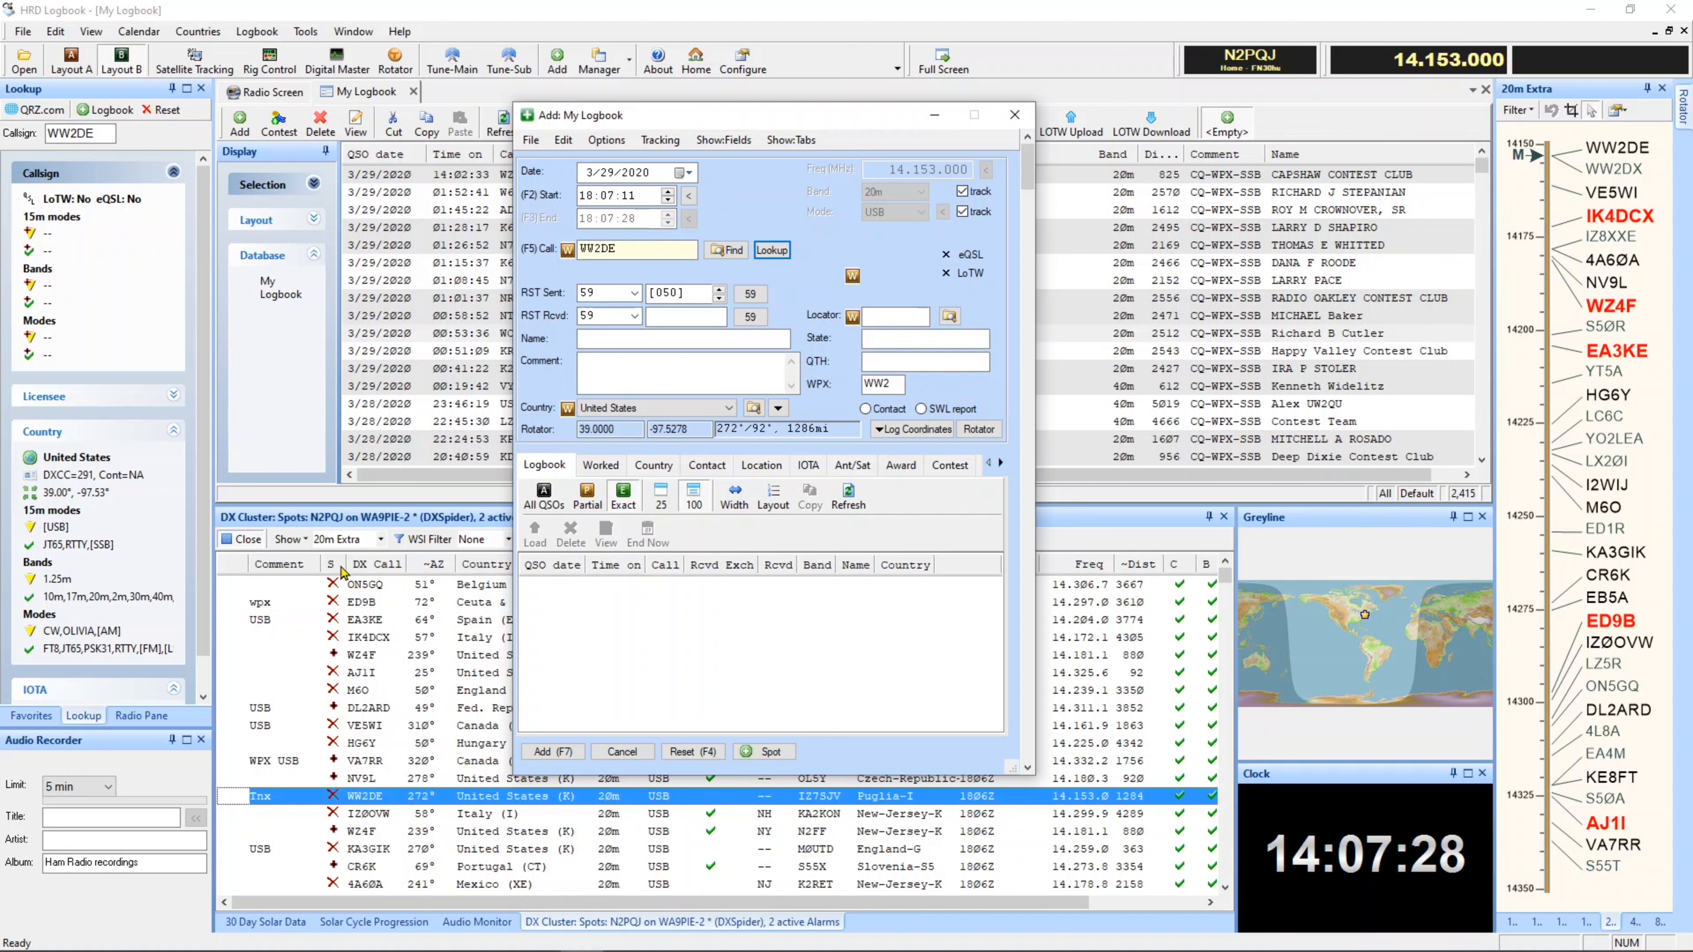
pyautogui.moveTo(348, 564)
pyautogui.mouseDown()
pyautogui.moveTo(383, 568)
pyautogui.moveTo(342, 569)
pyautogui.mouseUp()
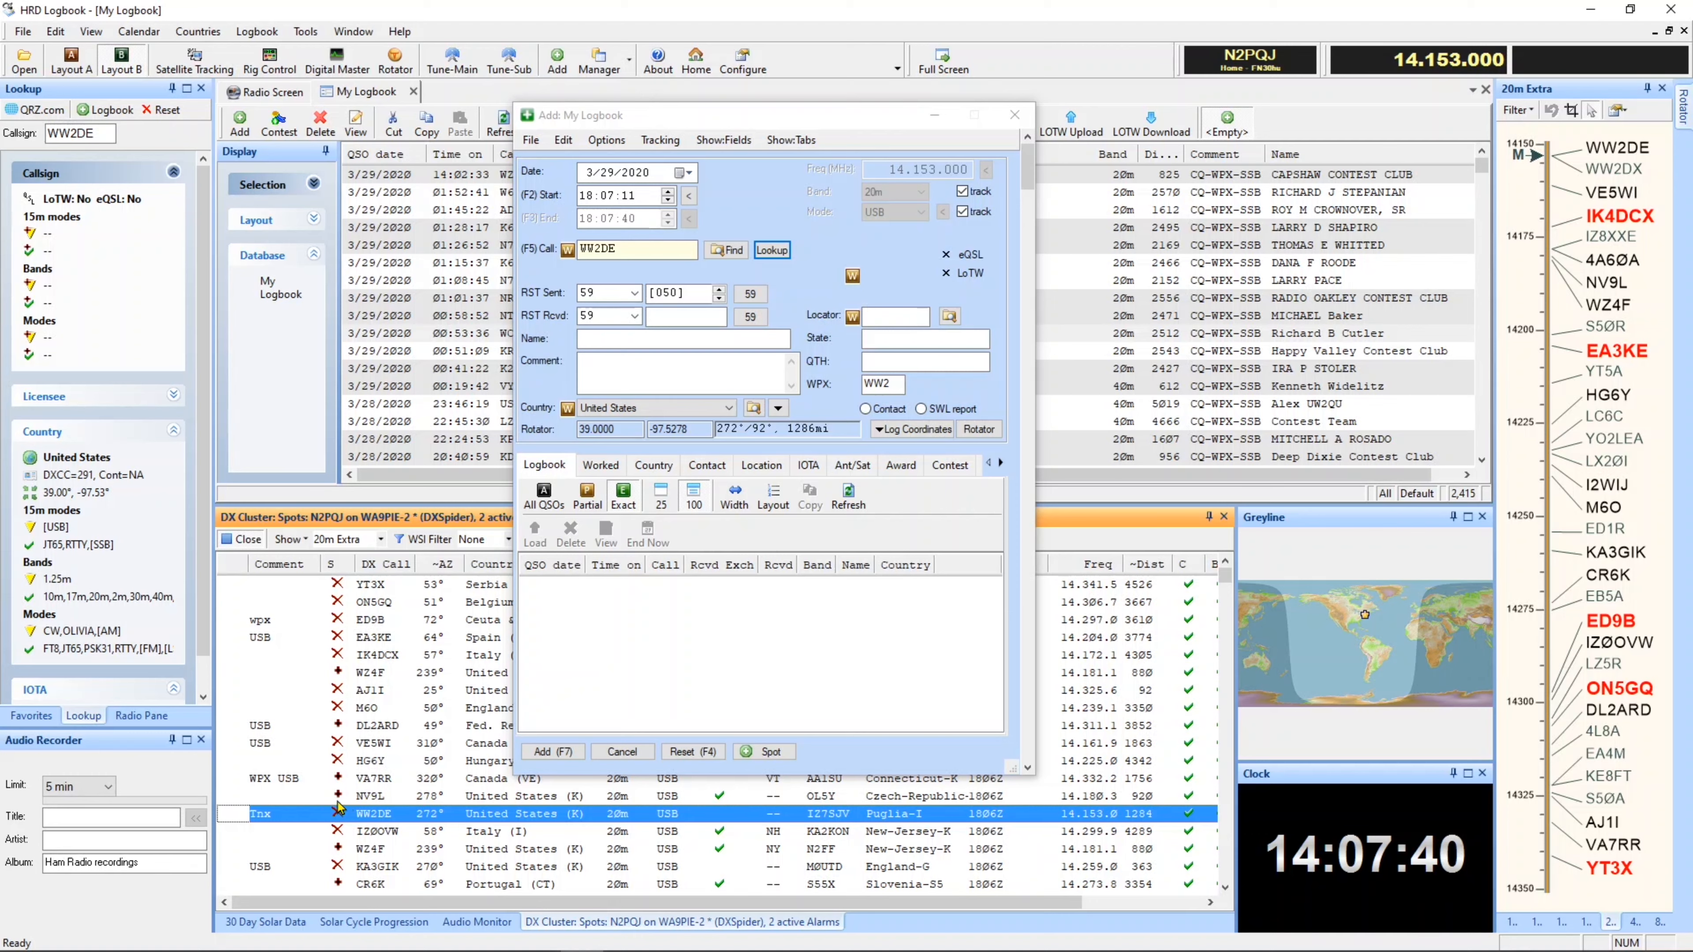
# Step: Load the NV9L spot from the DX cluster into the log entry, tuning the radio to 14.180.300 MHz
pyautogui.click(377, 798)
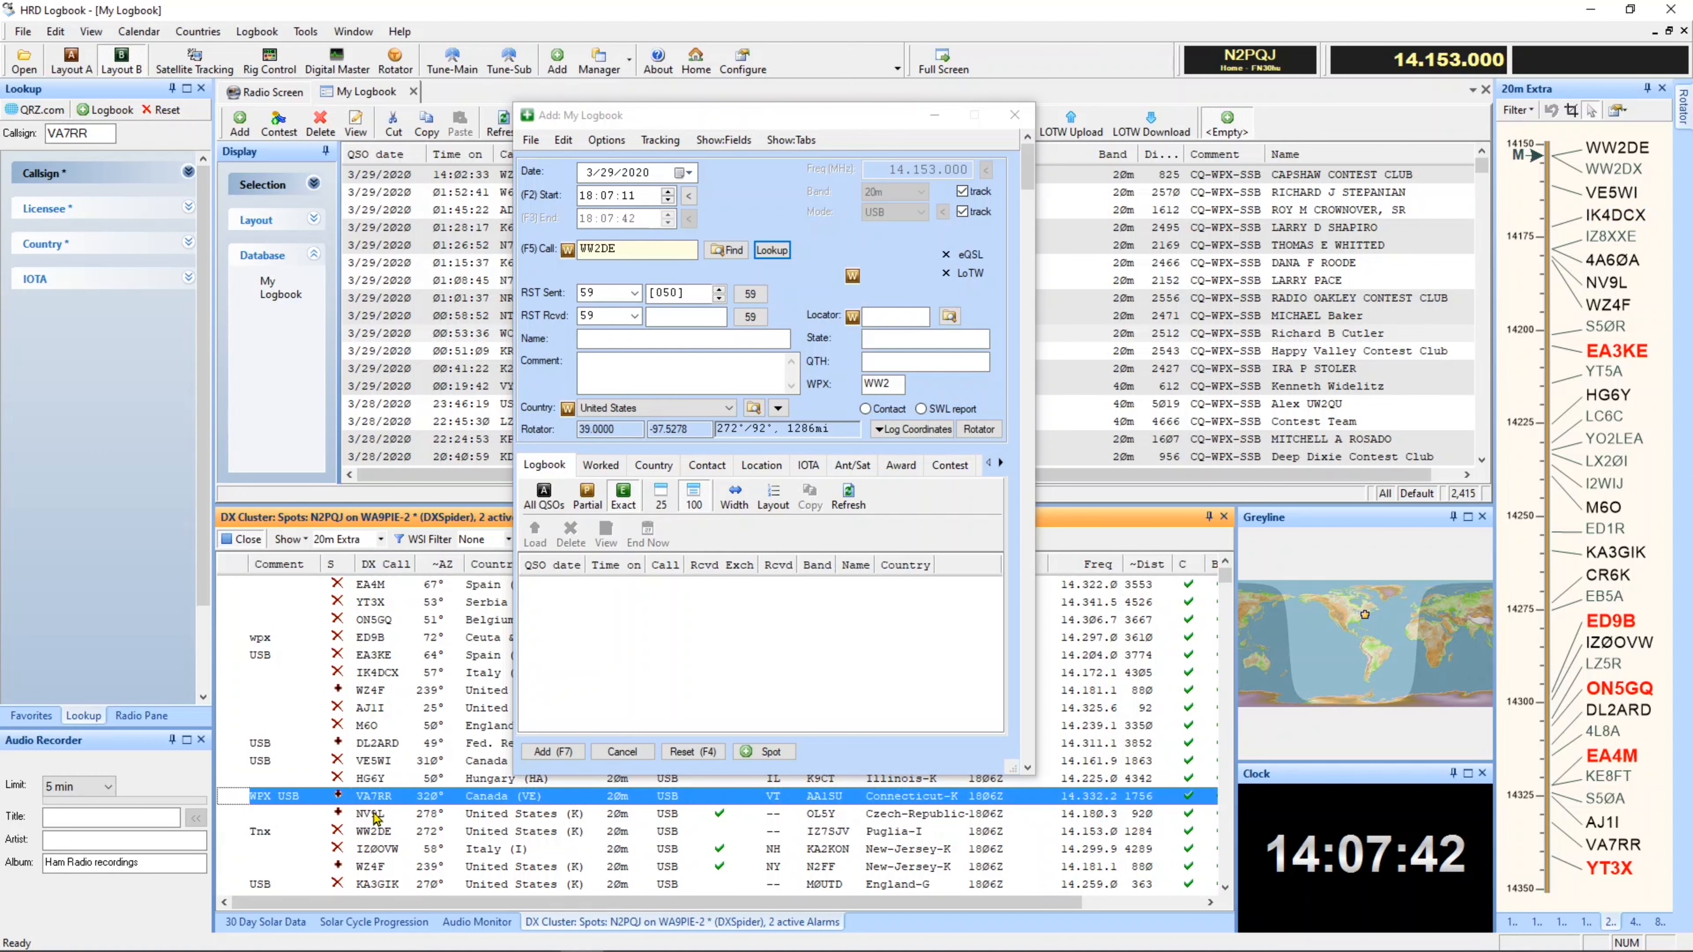
pyautogui.click(375, 815)
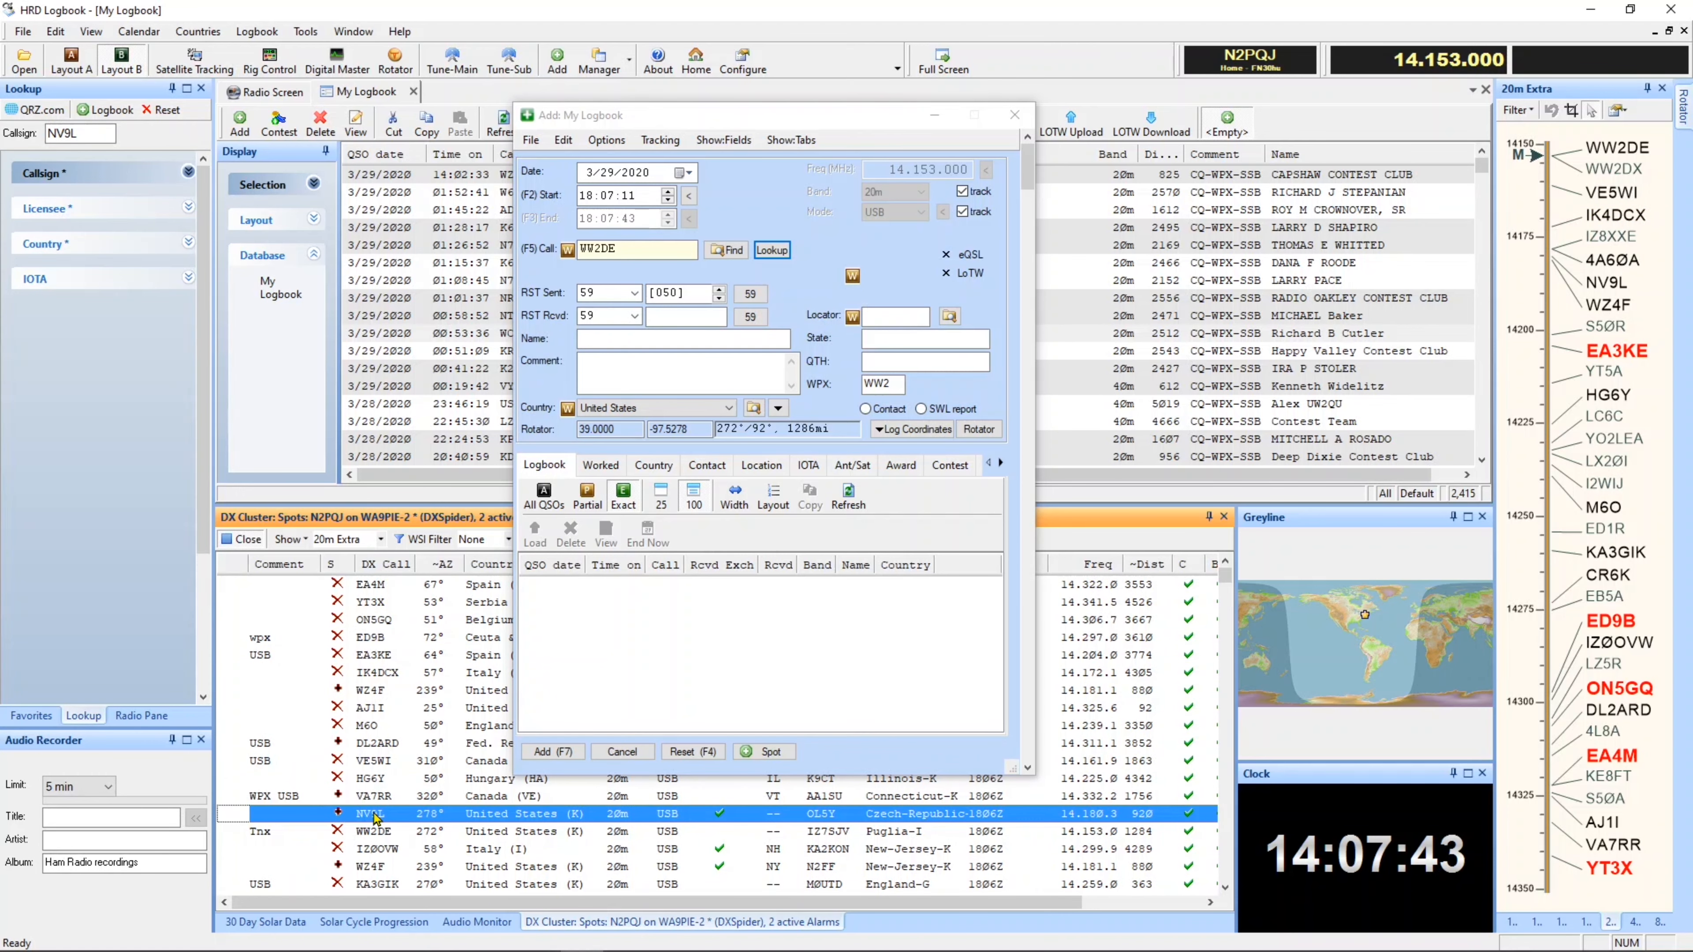
pyautogui.doubleClick(373, 814)
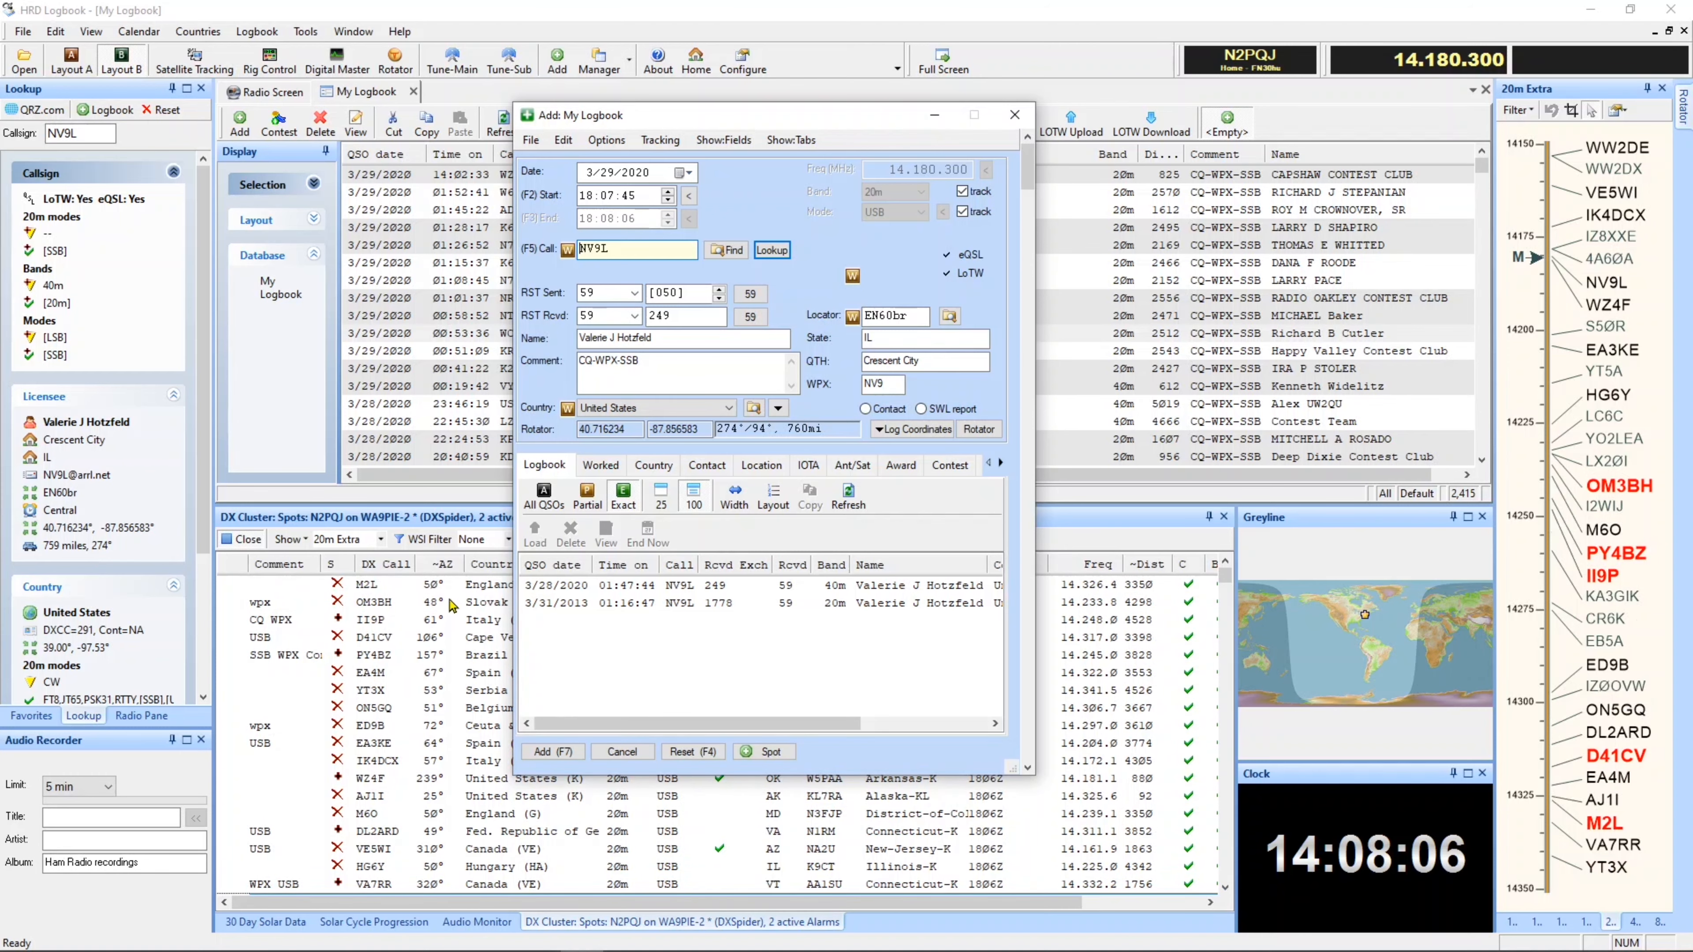
# Step: Load the D41CV spot from the DX cluster into the log entry, tuning to 14.317 MHz, and look up the callsign
pyautogui.click(1228, 566)
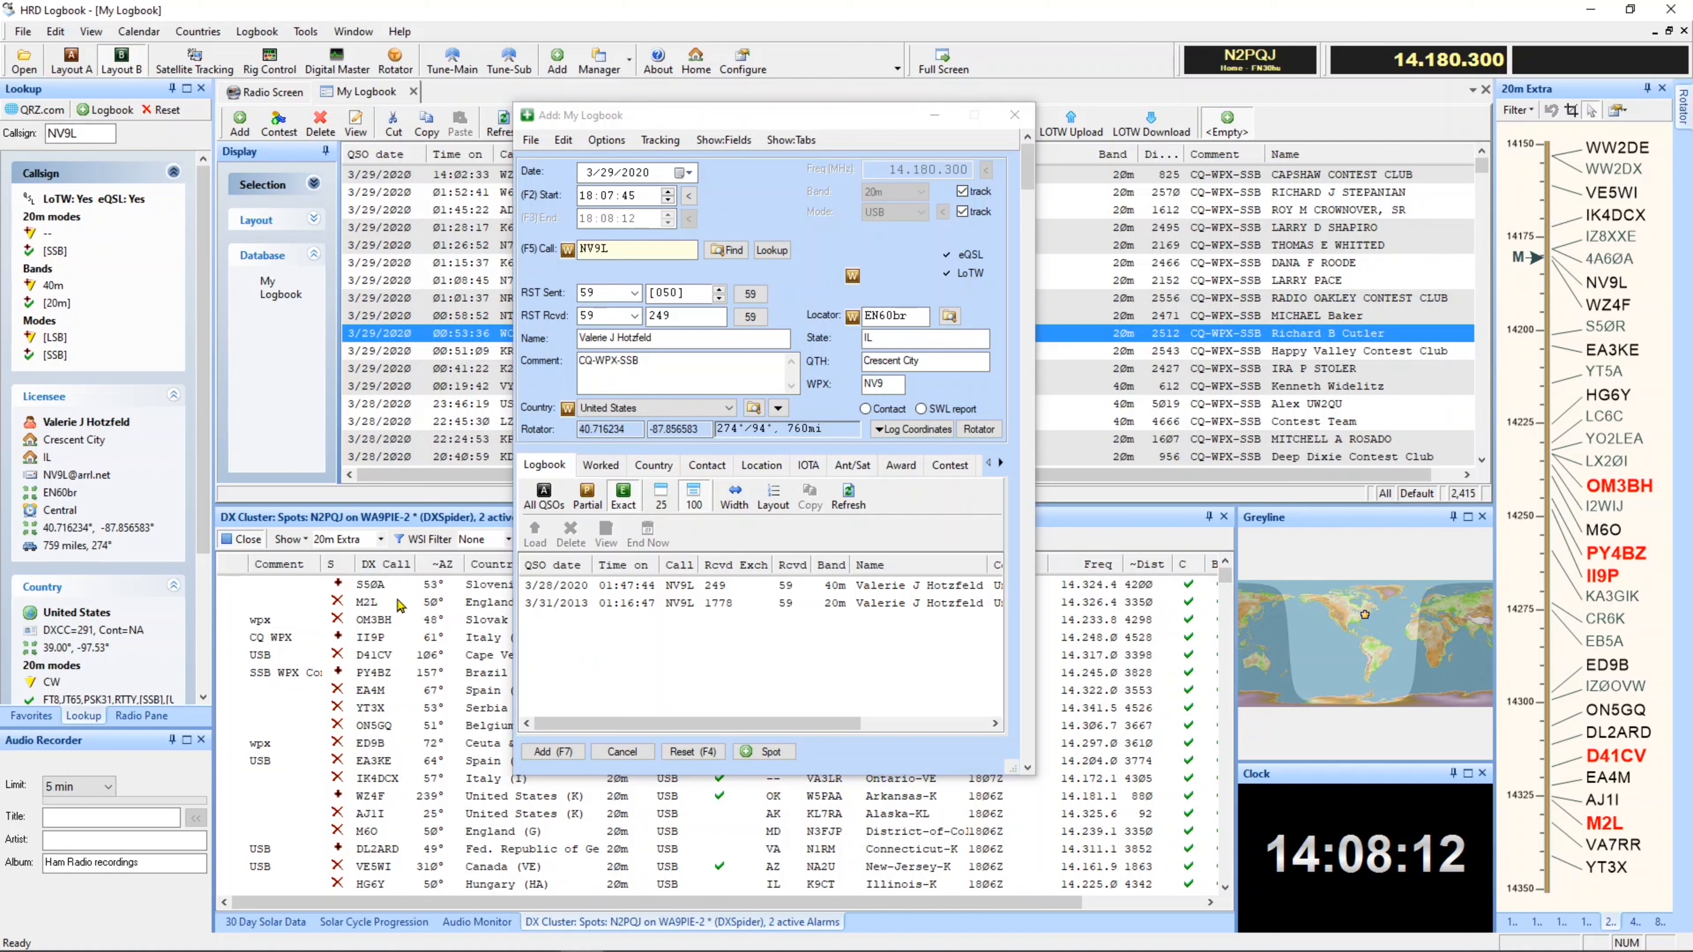
pyautogui.click(449, 692)
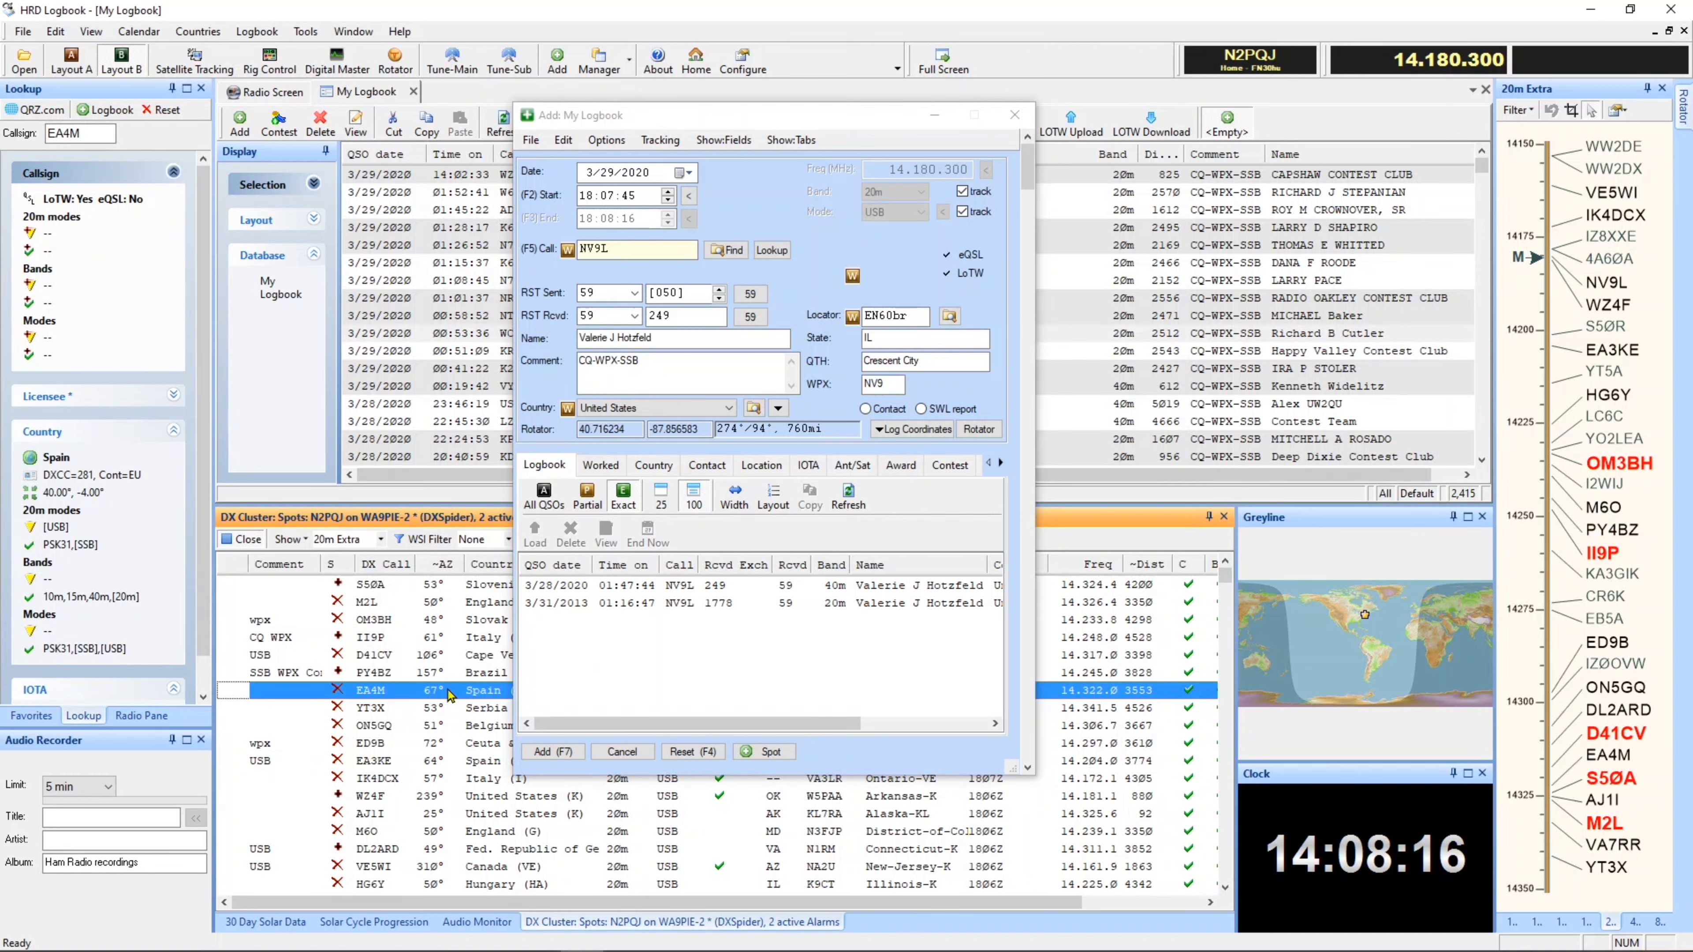
pyautogui.click(445, 660)
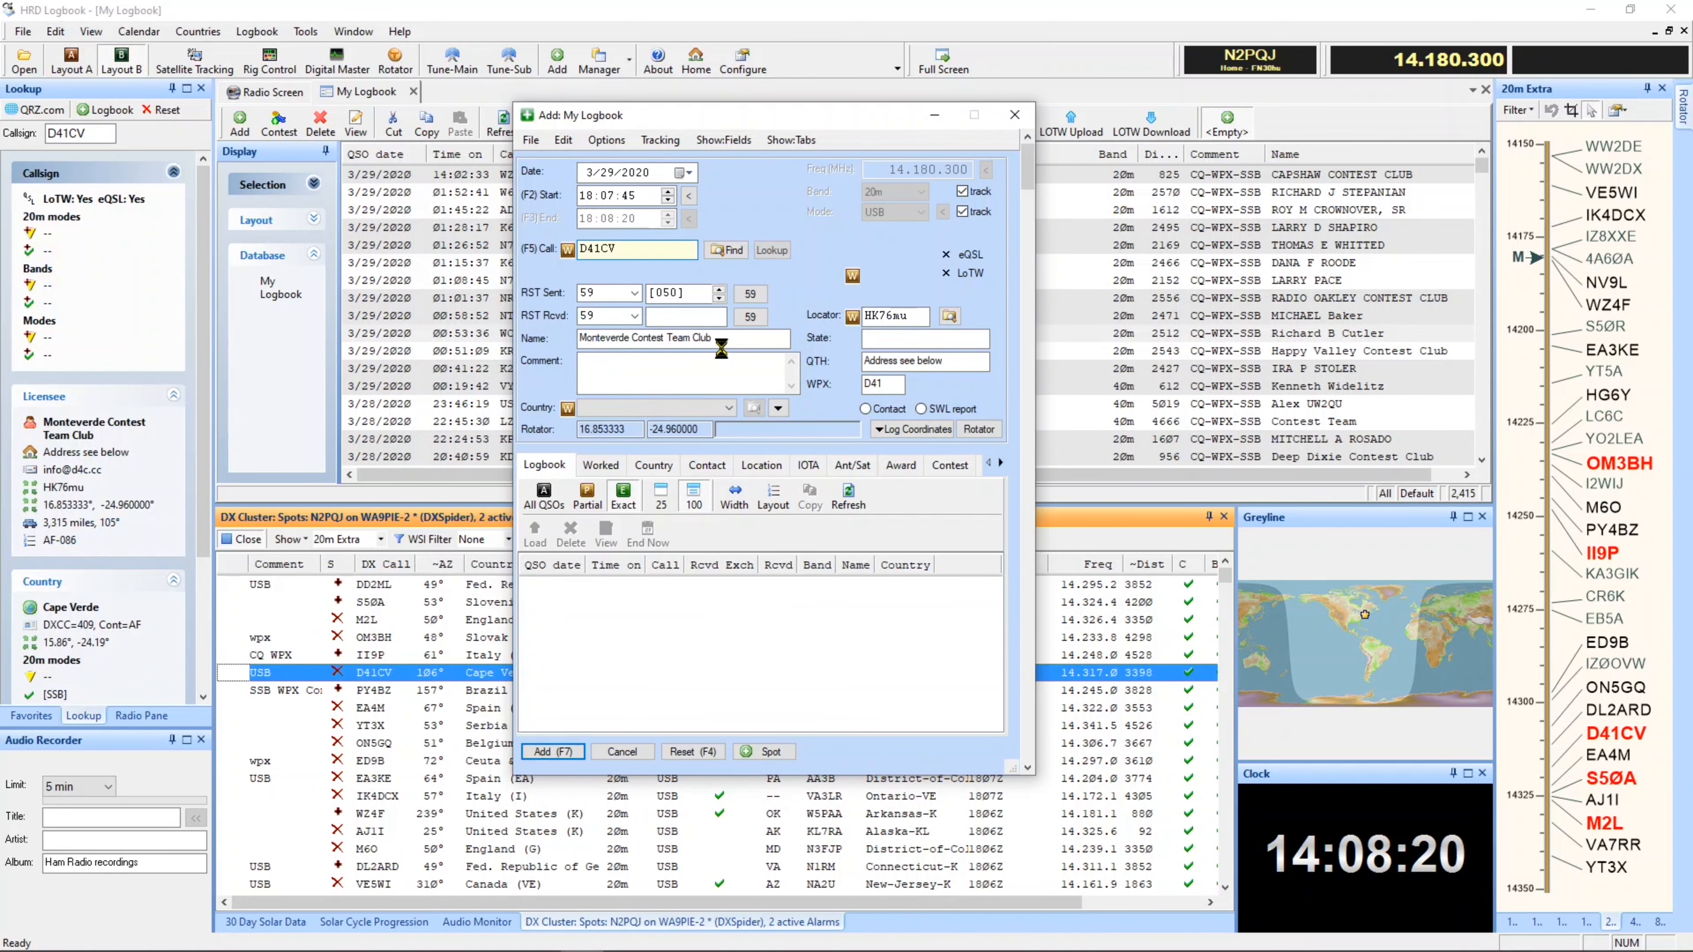
pyautogui.click(783, 251)
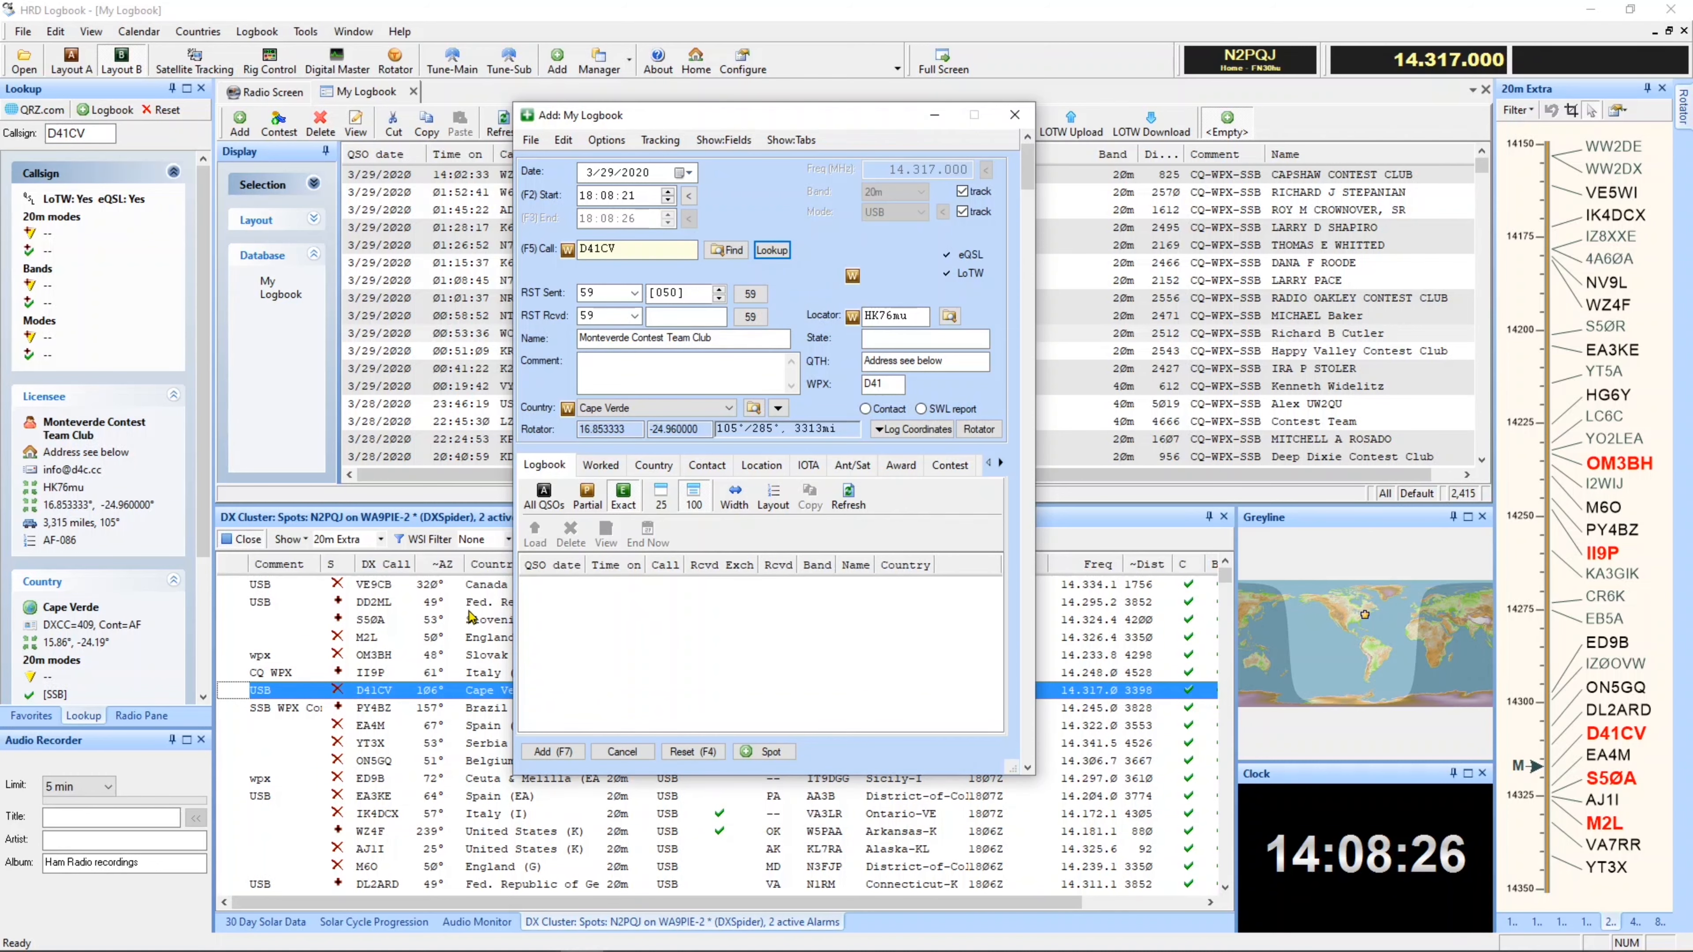
# Step: Load the VE9CB spot into the log entry, tuning to 14.334.100 MHz, and move the entry window clear of the logbook's Heading column
pyautogui.click(433, 587)
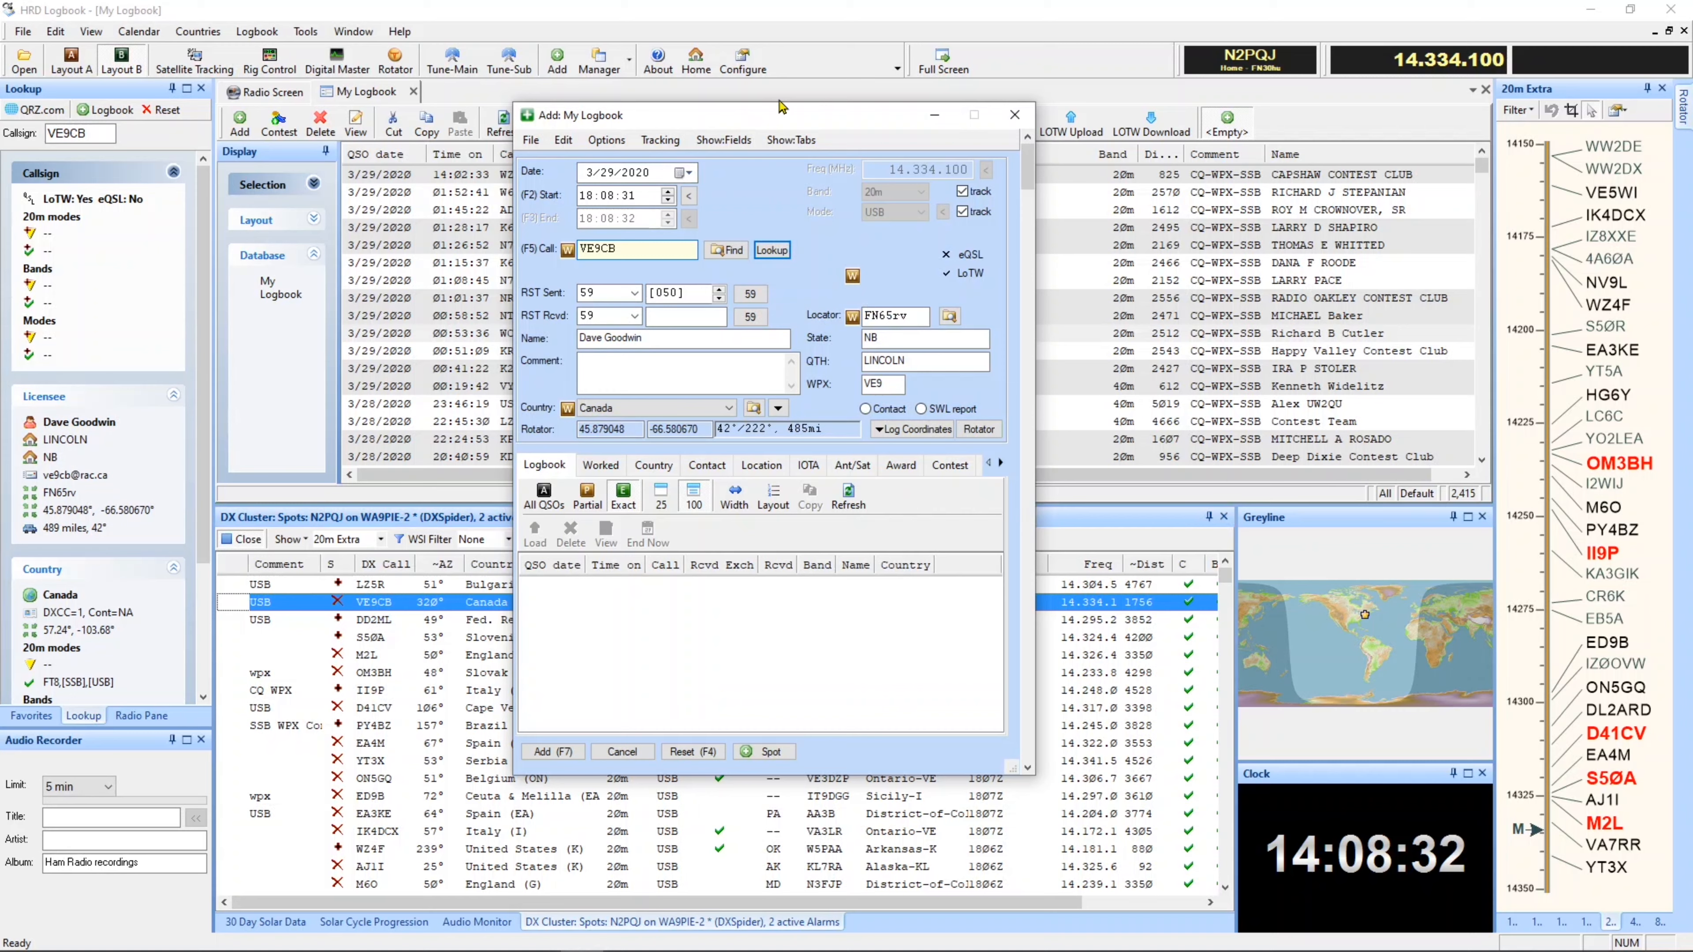
pyautogui.moveTo(782, 120); pyautogui.dragTo(872, 124)
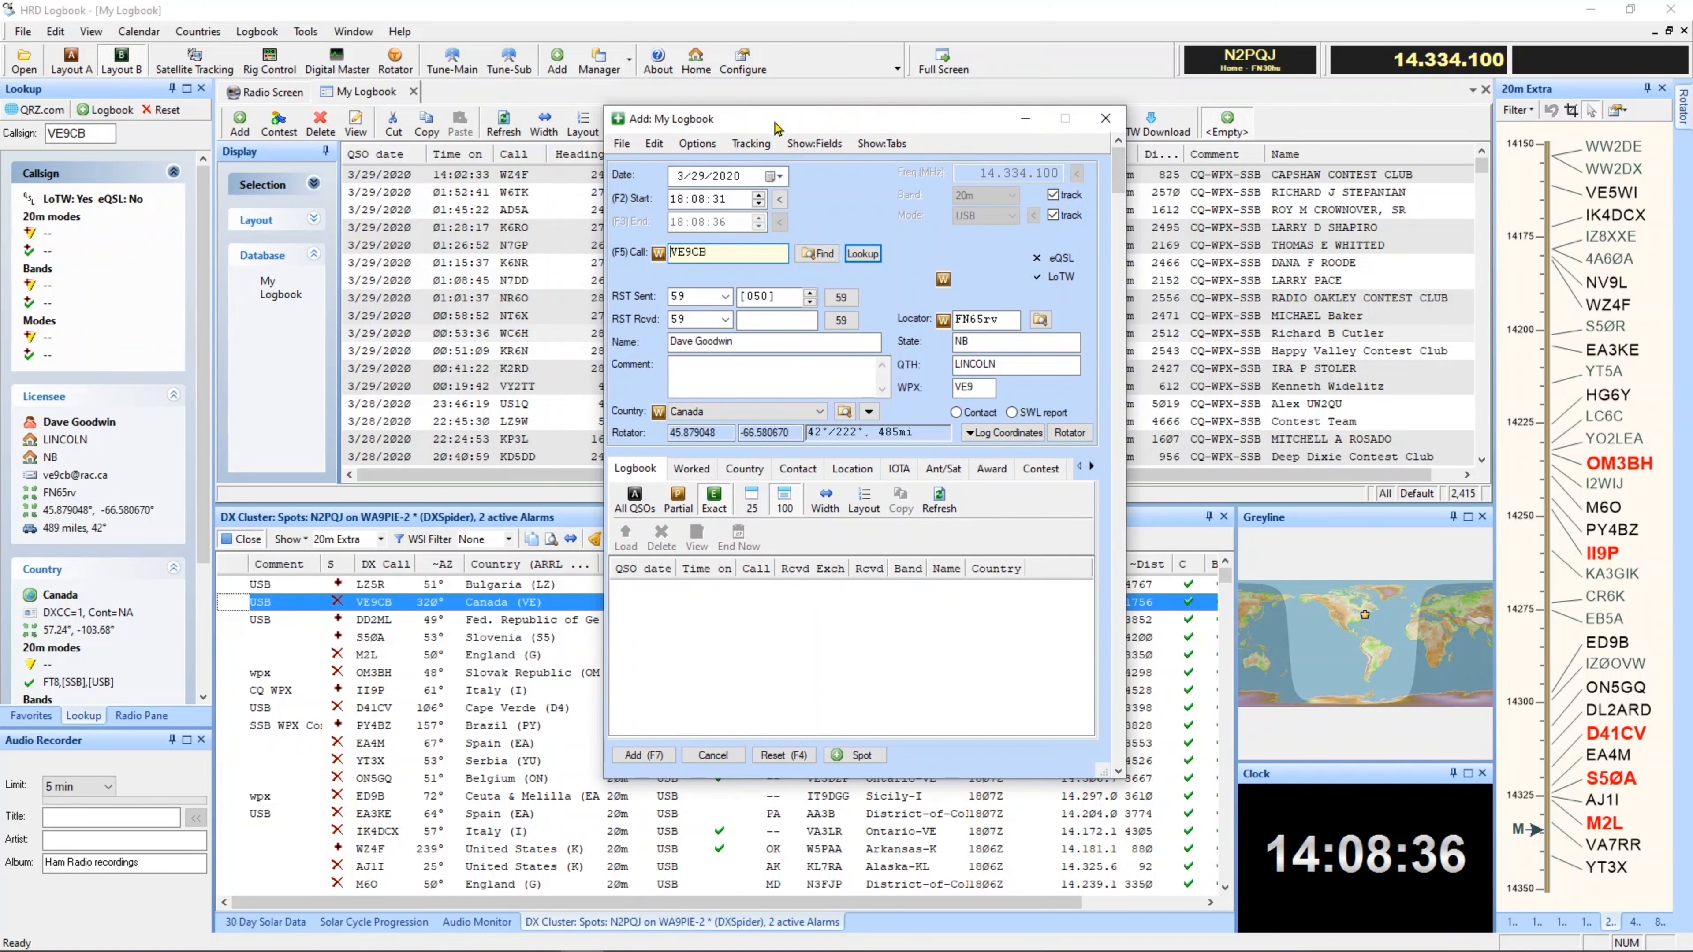
pyautogui.moveTo(776, 125); pyautogui.dragTo(1130, 127)
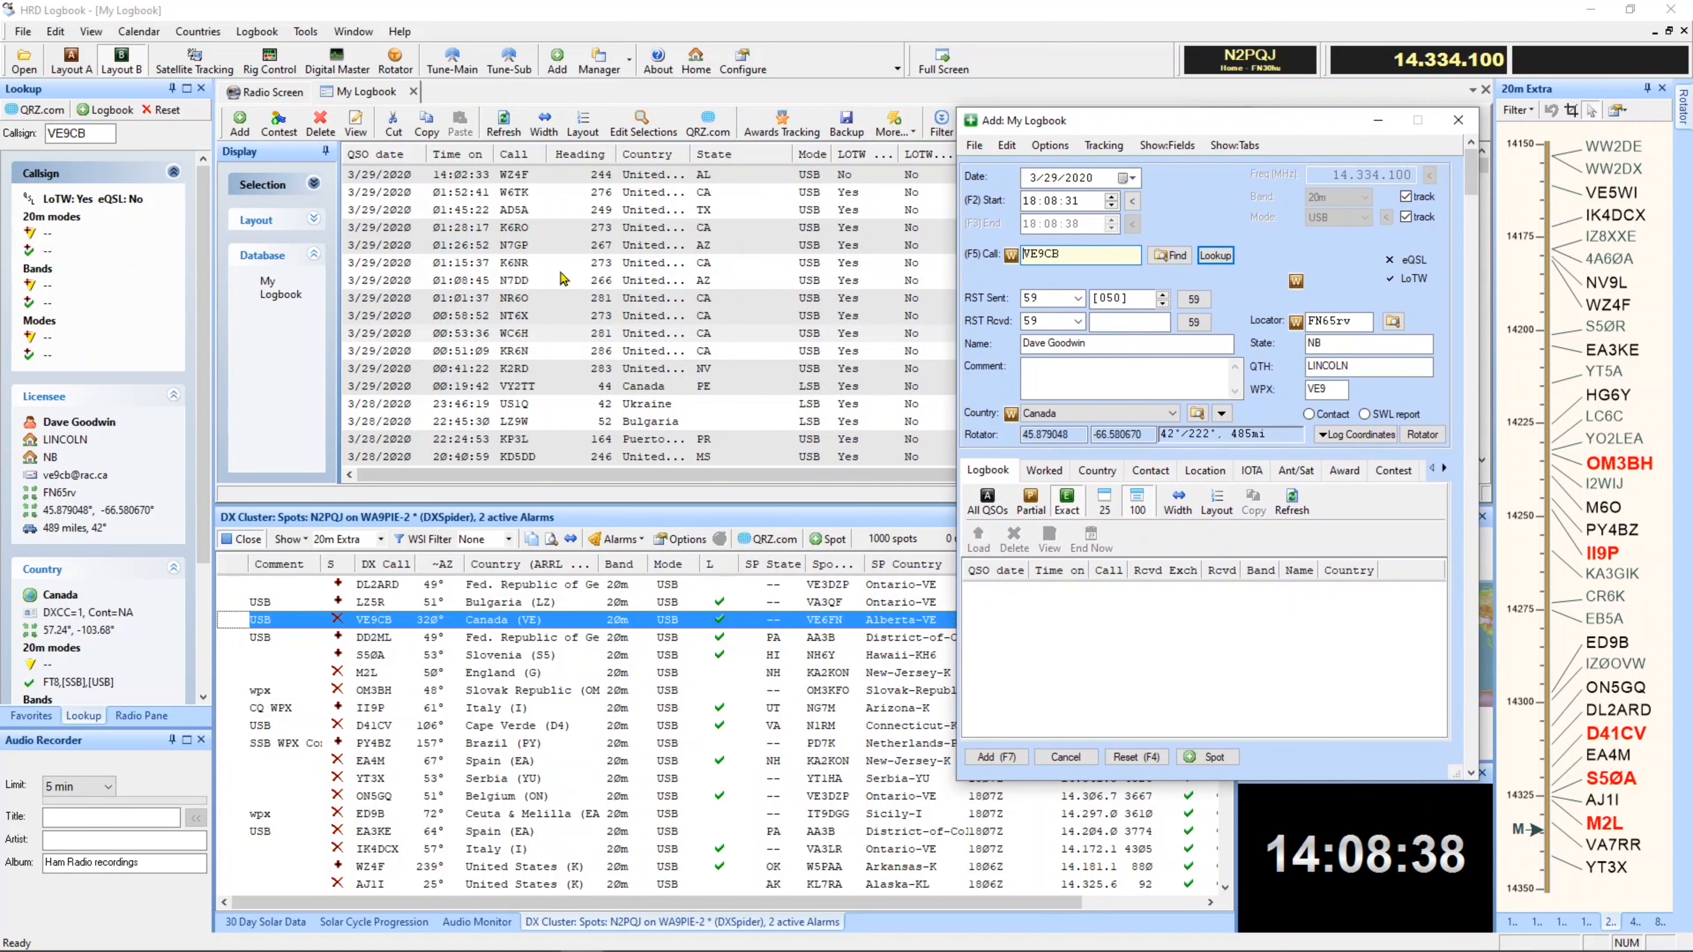